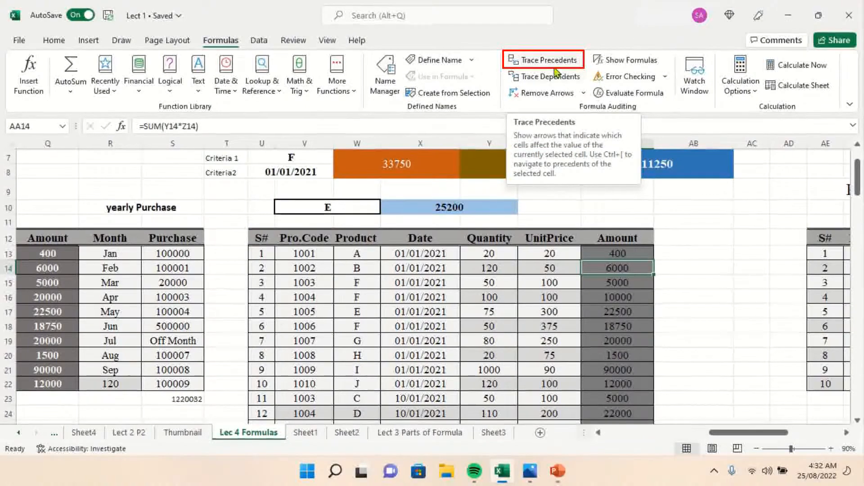
Step: Trace the precedents of the first two Amount formulas in the January inventory table, cells AA13 and AA14
left_click(626, 255)
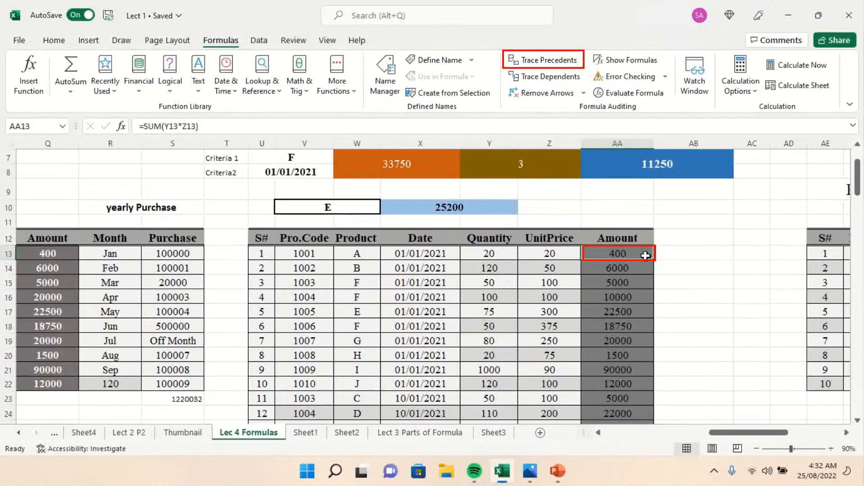
left_click(565, 64)
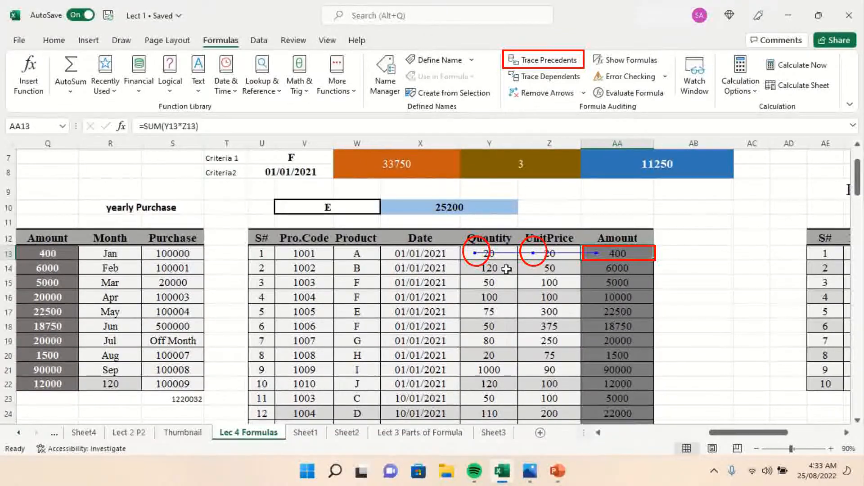
left_click(616, 269)
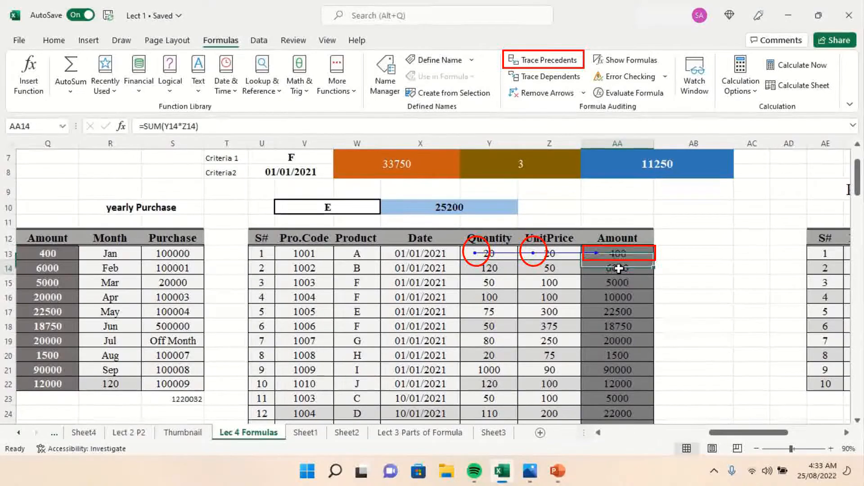
left_click(550, 61)
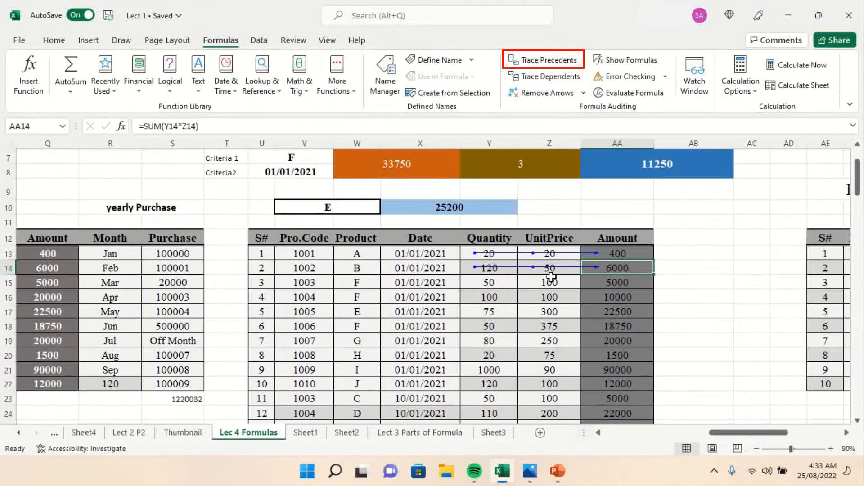
Step: Trace the precedents of the first Product cell, W13, and follow the arrow back to its source cell
left_click(632, 255)
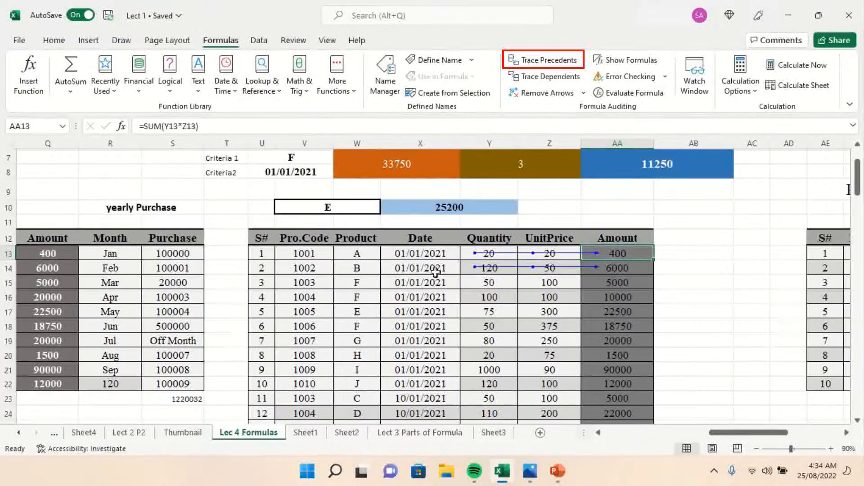
left_click(351, 254)
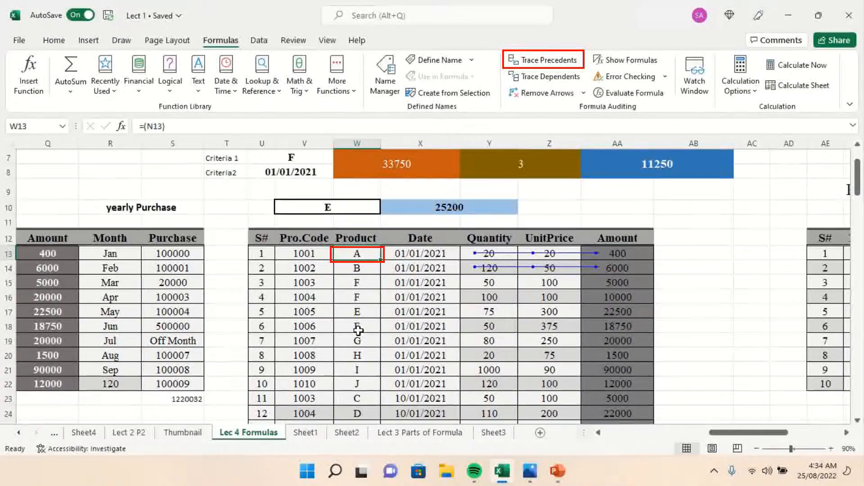
left_click(557, 64)
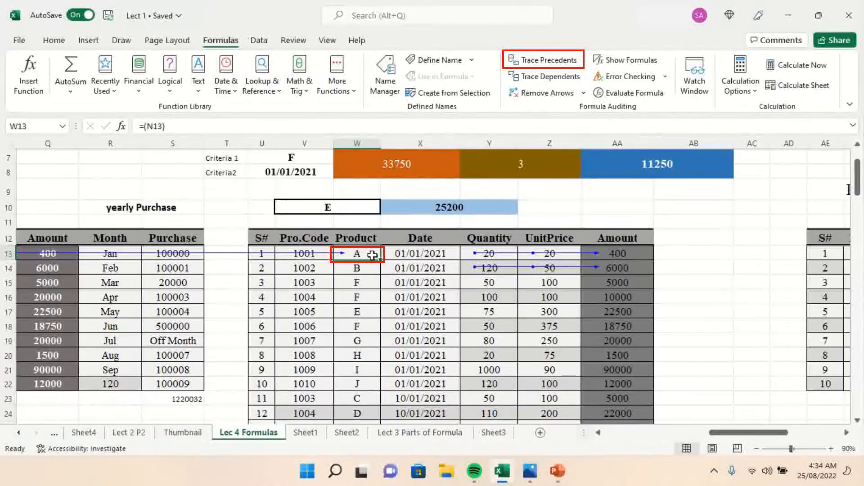
left_click_drag(721, 432, 661, 433)
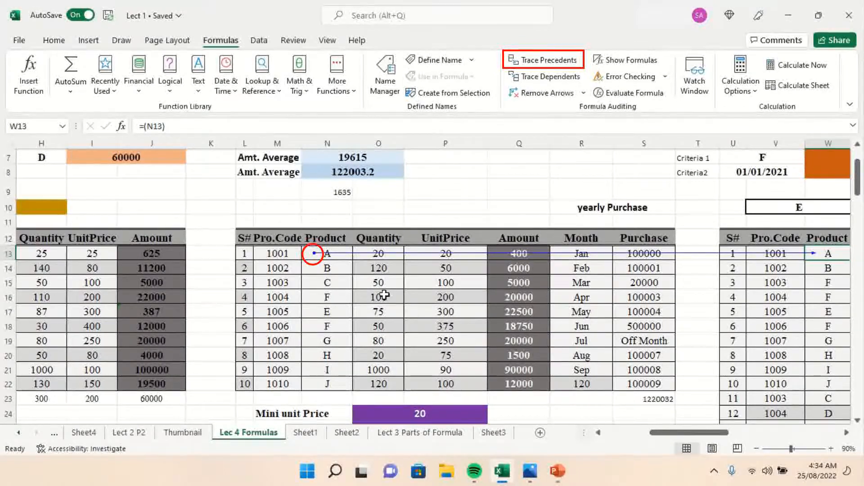
left_click_drag(692, 433, 717, 433)
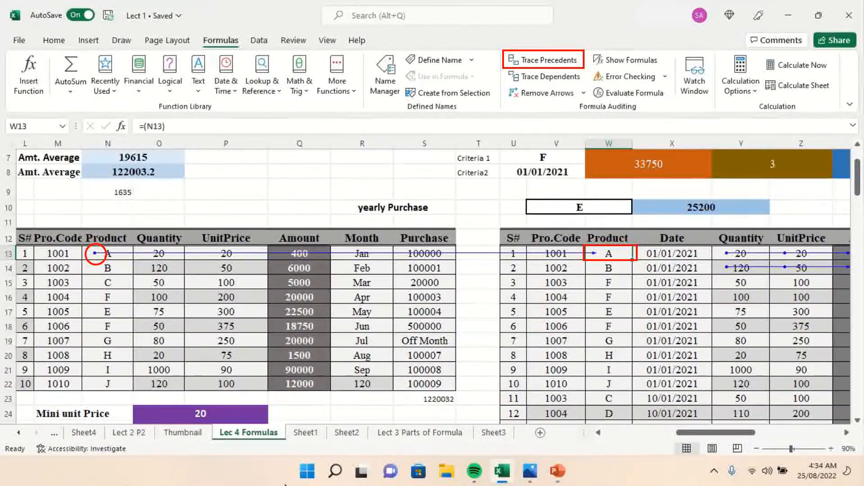
left_click_drag(714, 435, 748, 438)
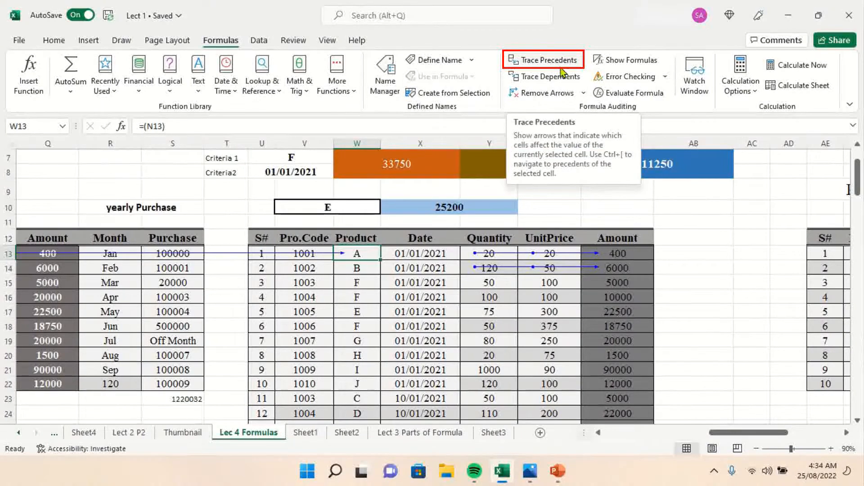
Step: Trace the dependents of Amount cell AA13 and follow the arrows to the summary cells and the percentage table
left_click(618, 253)
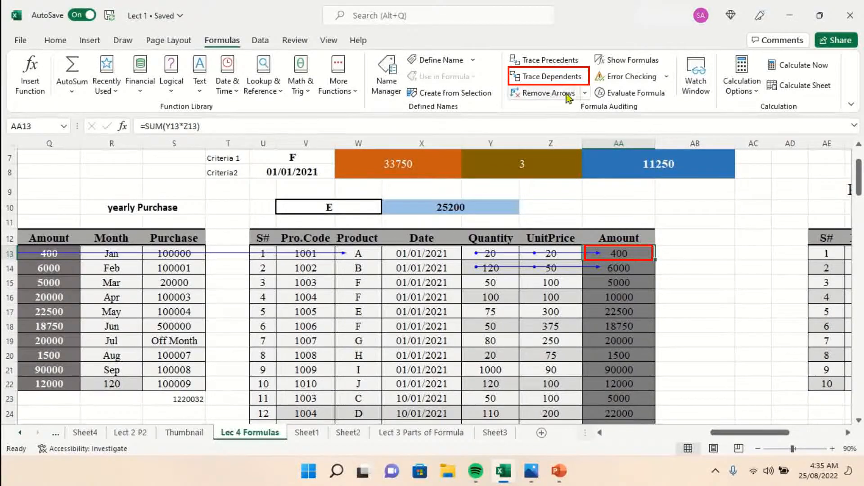
left_click(563, 80)
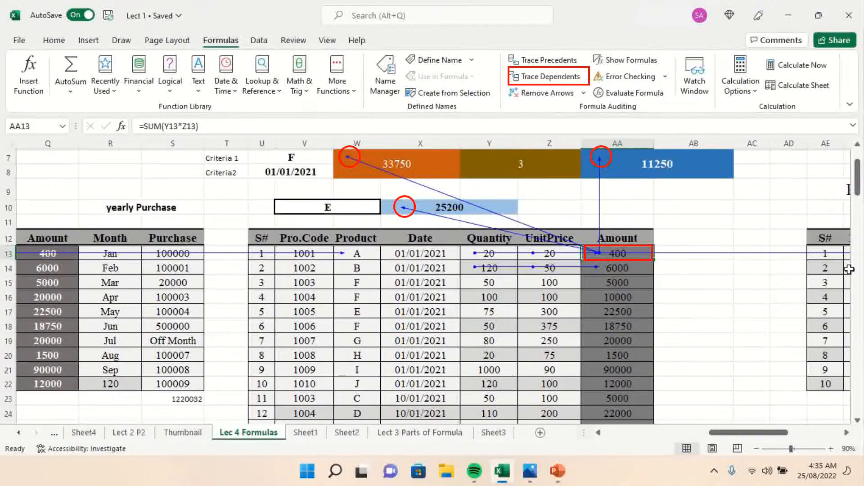
scroll(859, 178, "up", 1)
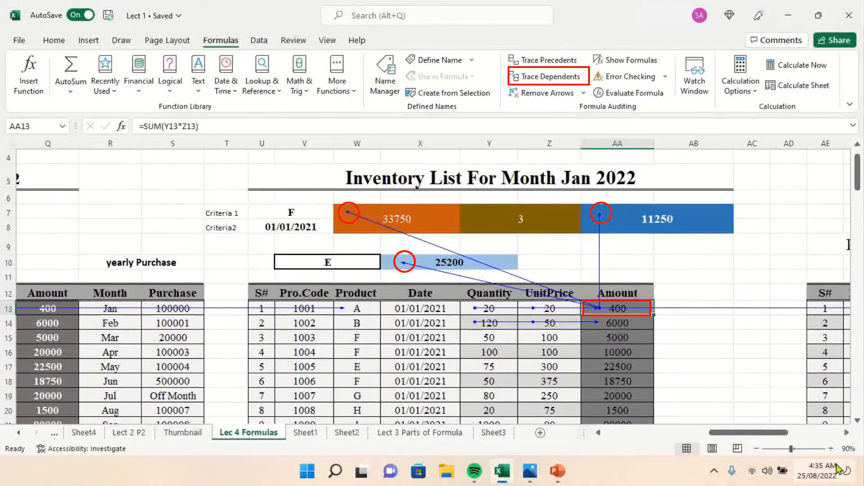
left_click(794, 448)
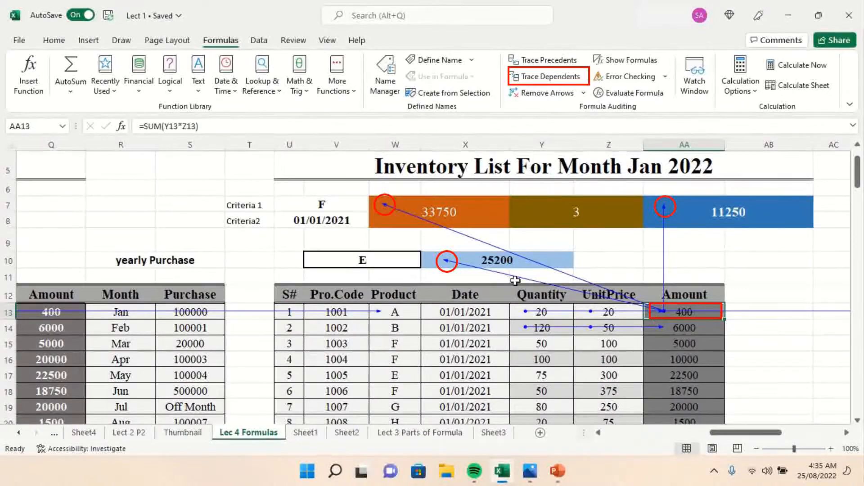
left_click(396, 215)
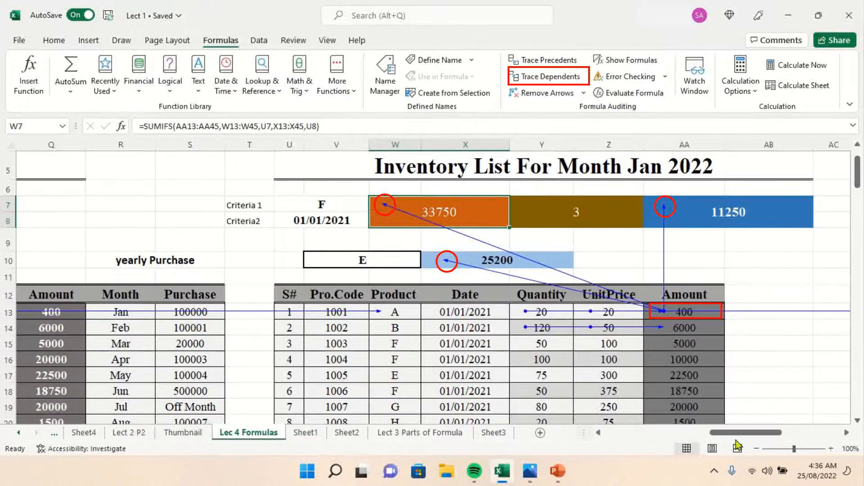
left_click_drag(744, 433, 797, 433)
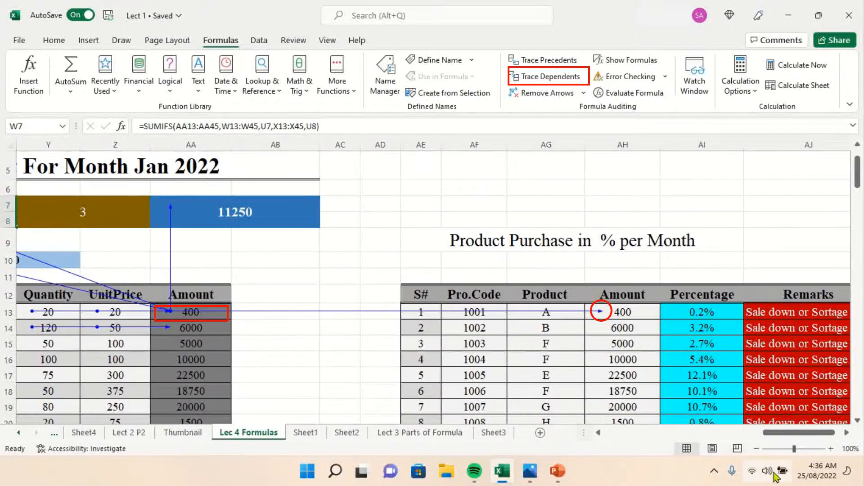
left_click_drag(782, 433, 771, 439)
mouse_move(757, 438)
left_mouse_down()
mouse_move(725, 436)
mouse_move(733, 436)
left_mouse_up()
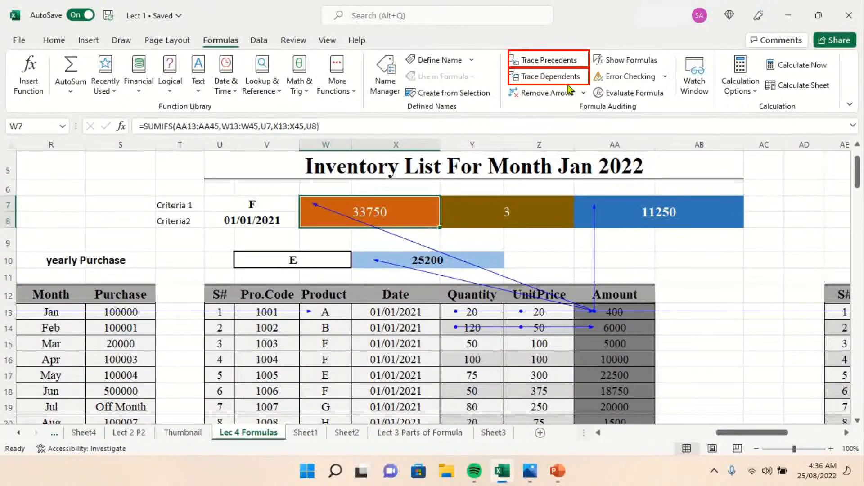
Step: Remove the precedent arrows of cell AA13 and clear all remaining trace arrows from the sheet
left_click(615, 311)
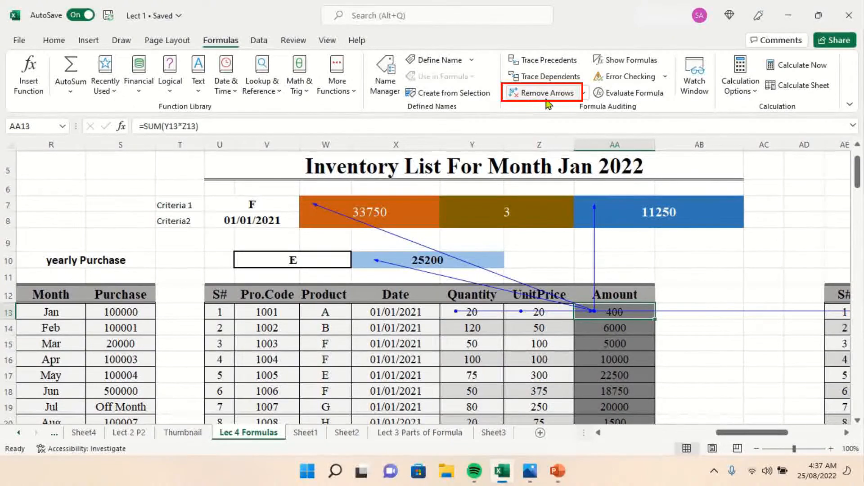
left_click(584, 93)
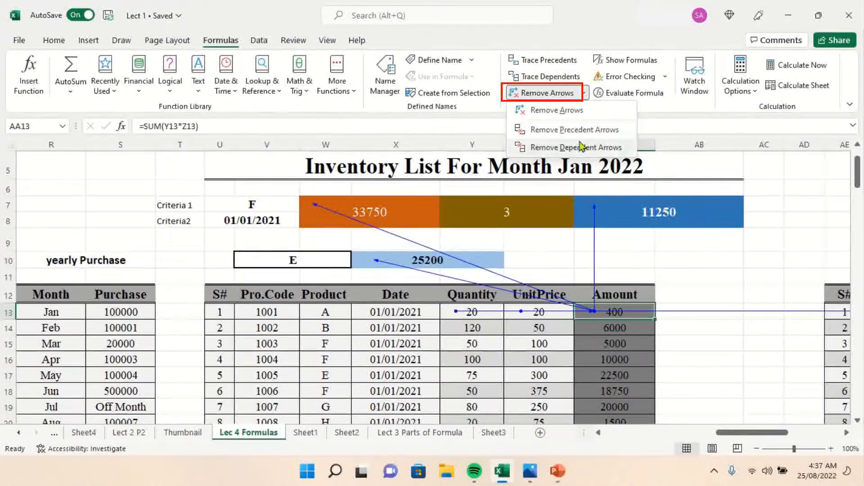
left_click(611, 129)
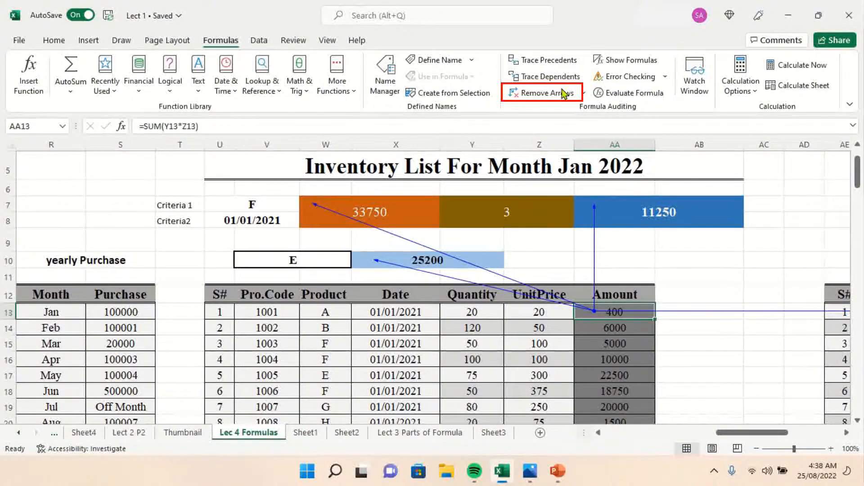
left_click(546, 94)
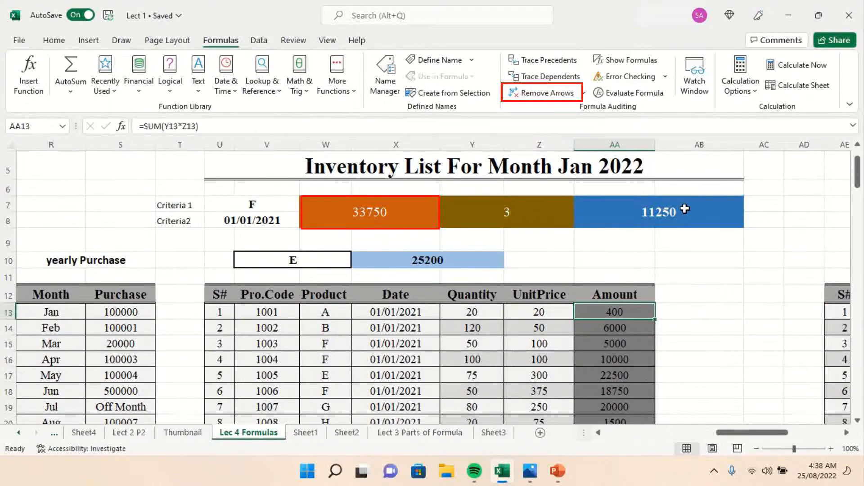
Step: Trace the precedents of the SUMIFS formula in cell W7 and clear its arrows
left_click(369, 213)
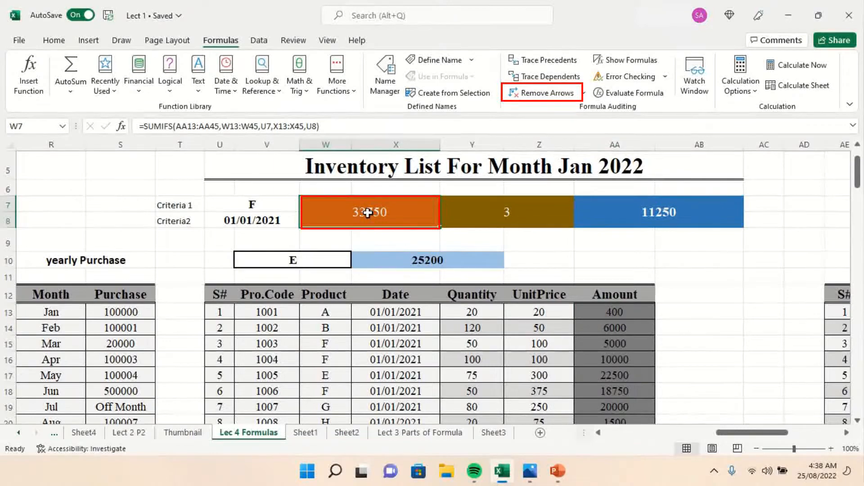
left_click(553, 63)
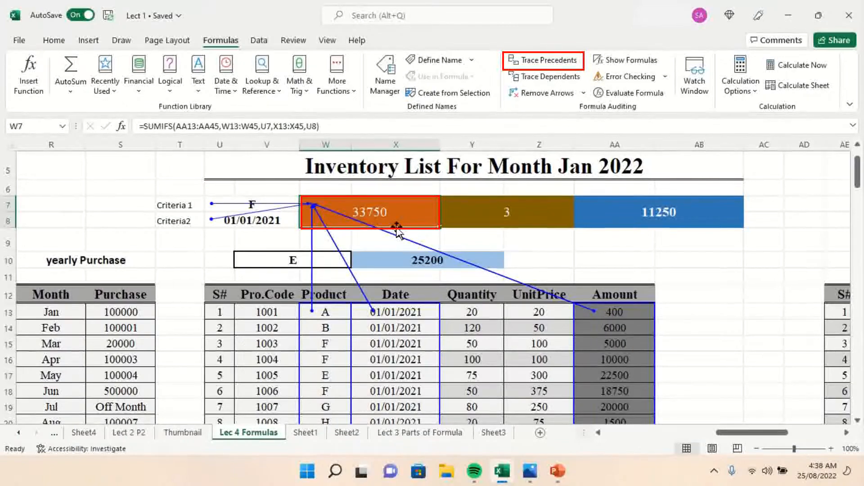
left_click(544, 95)
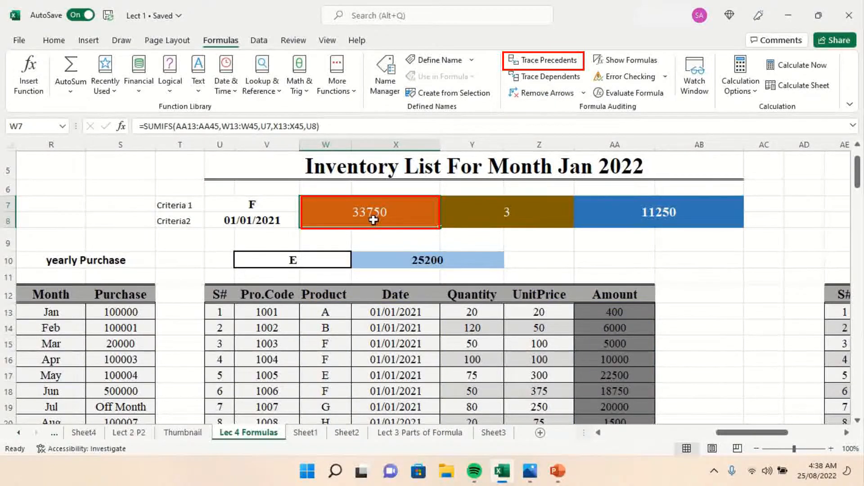
Step: Try to trace the dependents of the SUMIFS cell W7
left_click(545, 77)
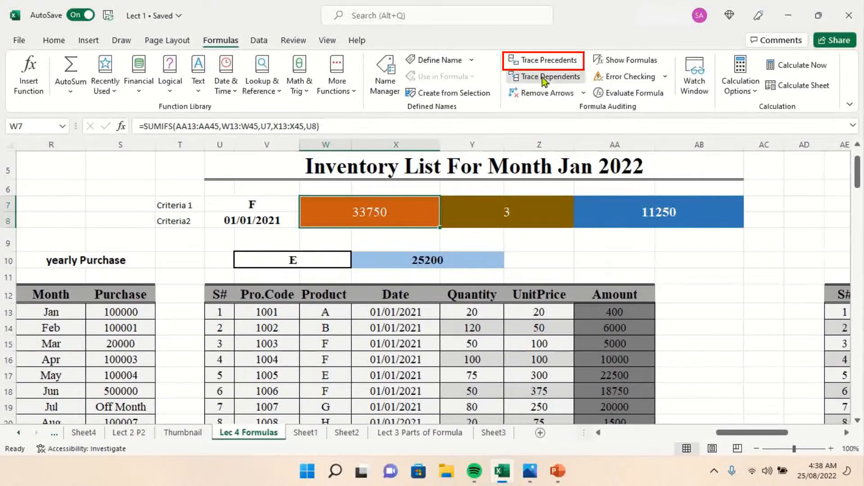
left_click_drag(377, 215, 405, 183)
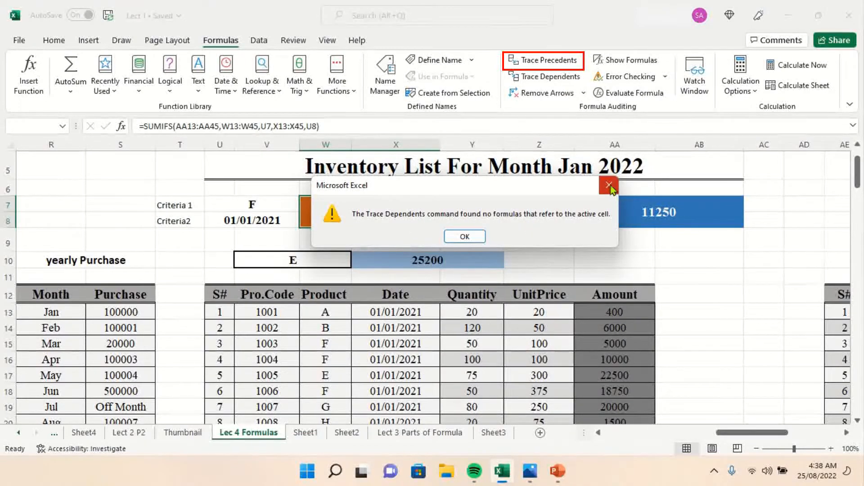
left_click(465, 236)
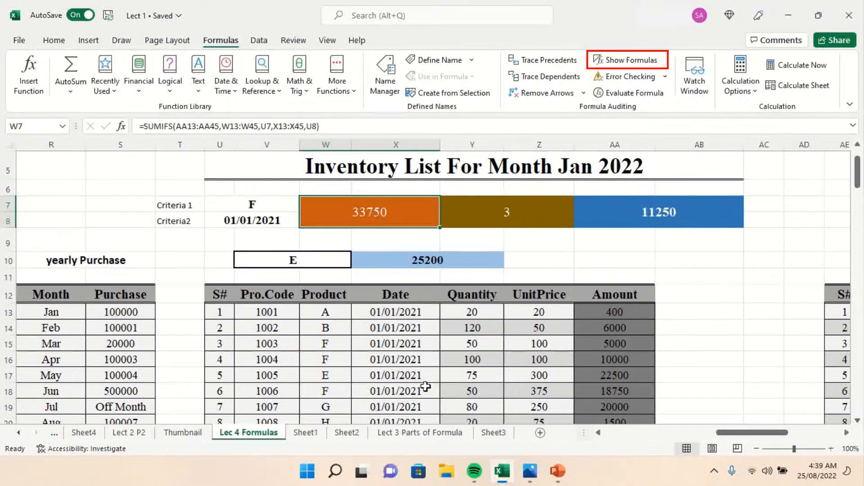
Step: Display the formulas instead of the results in all cells of the Lec 4 Formulas sheet
left_click(647, 61)
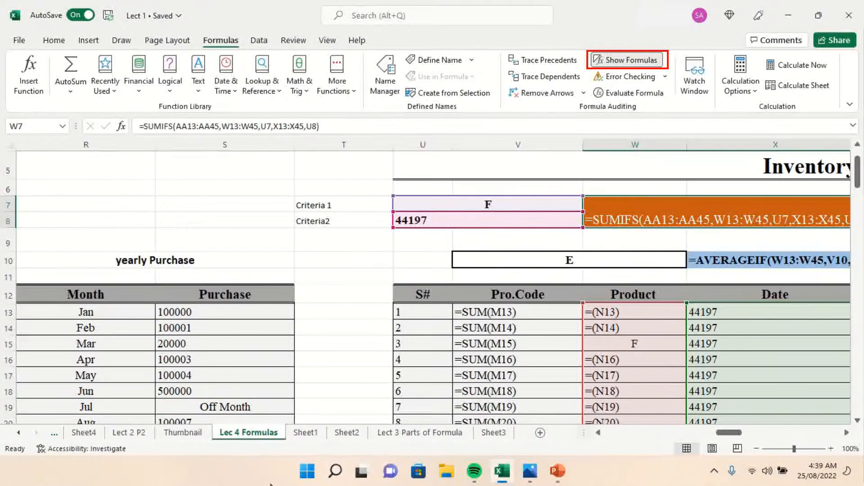
Step: Examine the displayed formulas across the inventory tables and the summary cells above them
left_click_drag(729, 433, 634, 434)
left_click_drag(856, 180, 857, 191)
left_click_drag(625, 436, 667, 436)
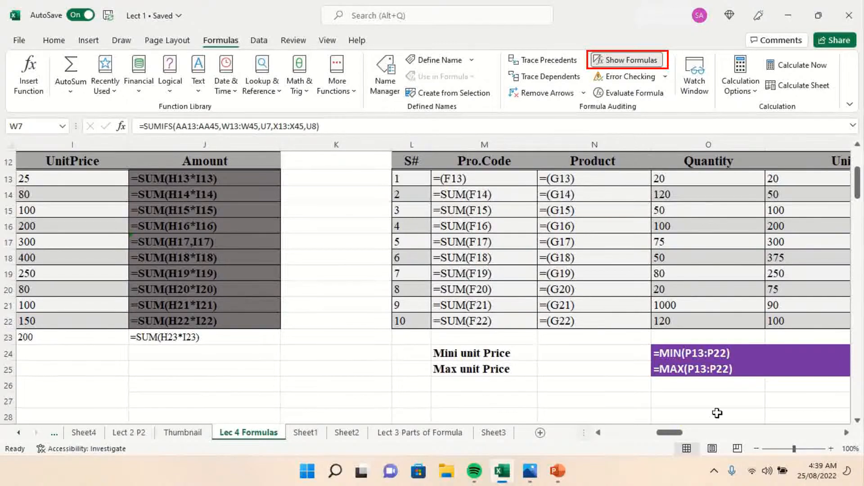
left_click_drag(858, 194, 857, 178)
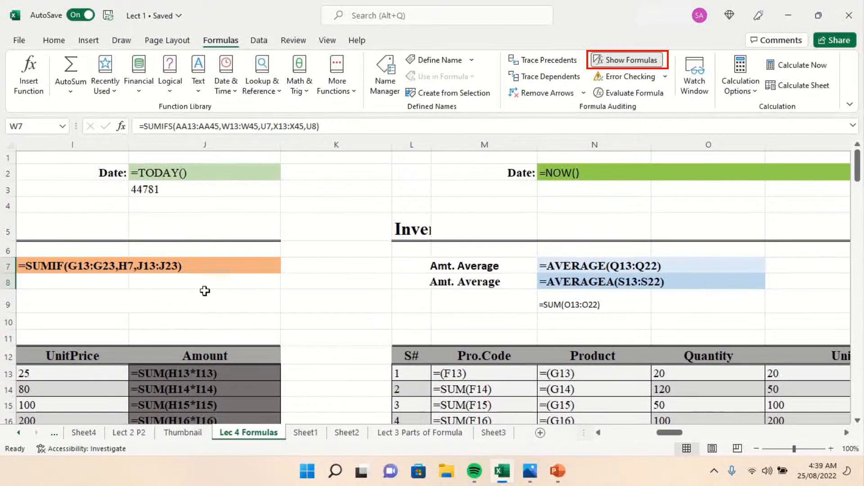
left_click_drag(678, 433, 645, 440)
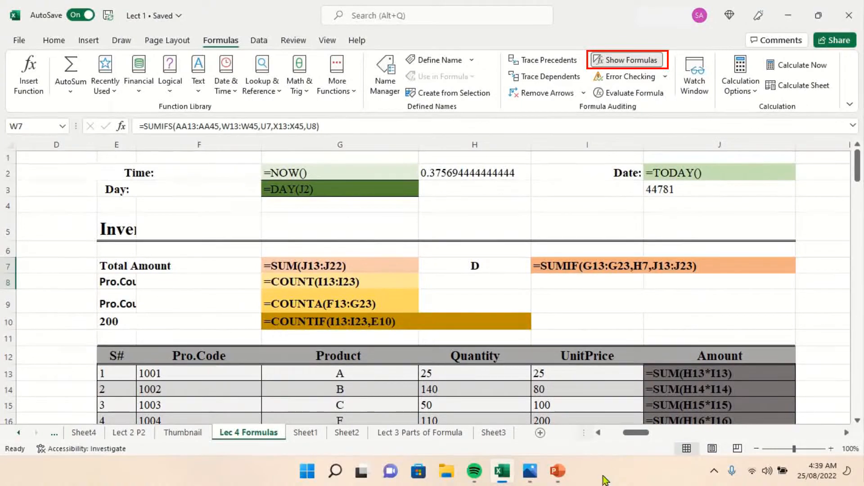
left_click_drag(628, 436, 715, 441)
left_click_drag(794, 448, 777, 449)
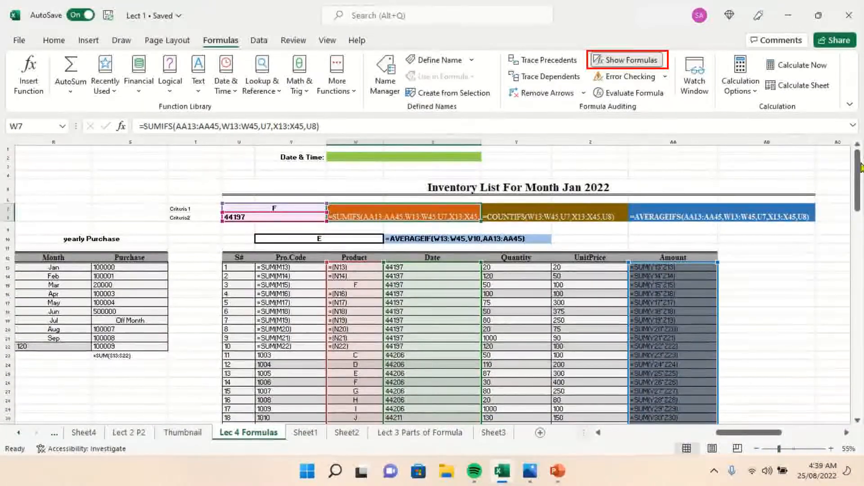
mouse_move(858, 182)
left_mouse_down()
mouse_move(857, 204)
mouse_move(857, 180)
left_mouse_up()
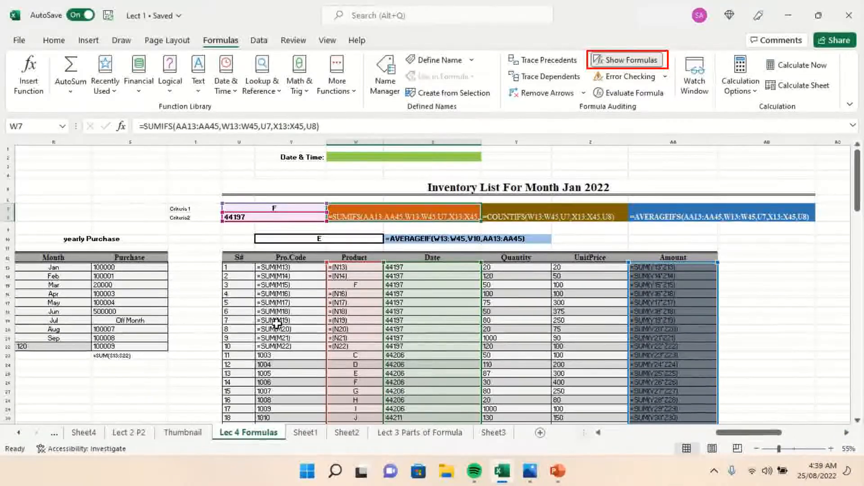
scroll(702, 360, "left", 3)
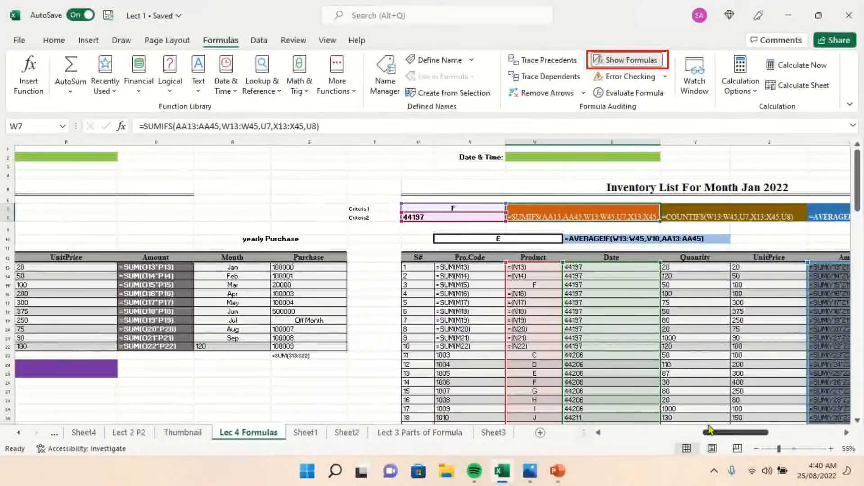
left_click_drag(779, 449, 792, 450)
left_click_drag(858, 182, 858, 195)
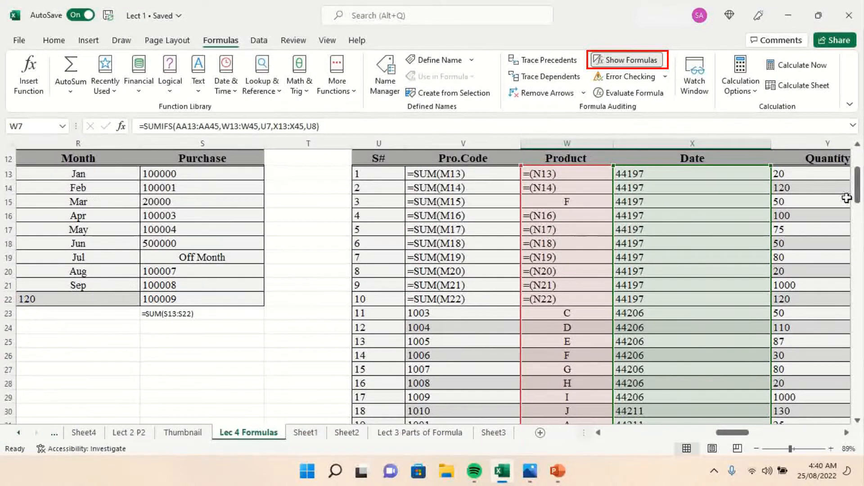
Step: Switch the sheet from displayed formulas back to results, and toggle the formula display on and off once more
left_click_drag(858, 204, 857, 212)
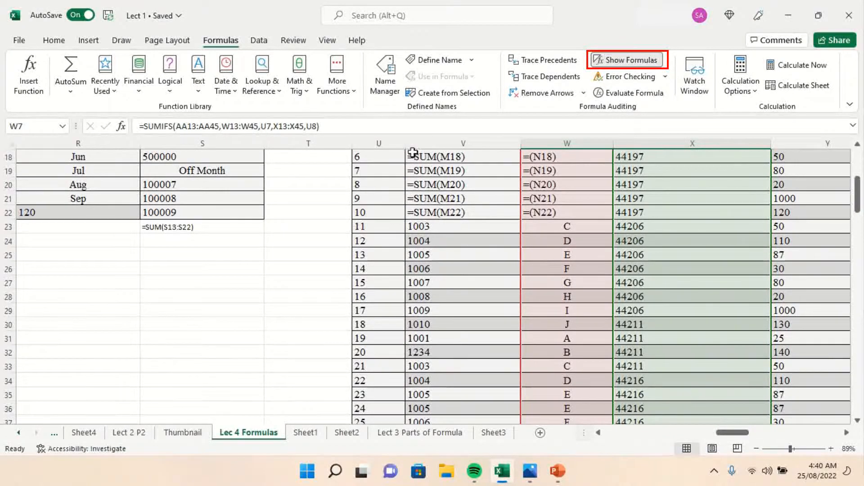
left_click(632, 62)
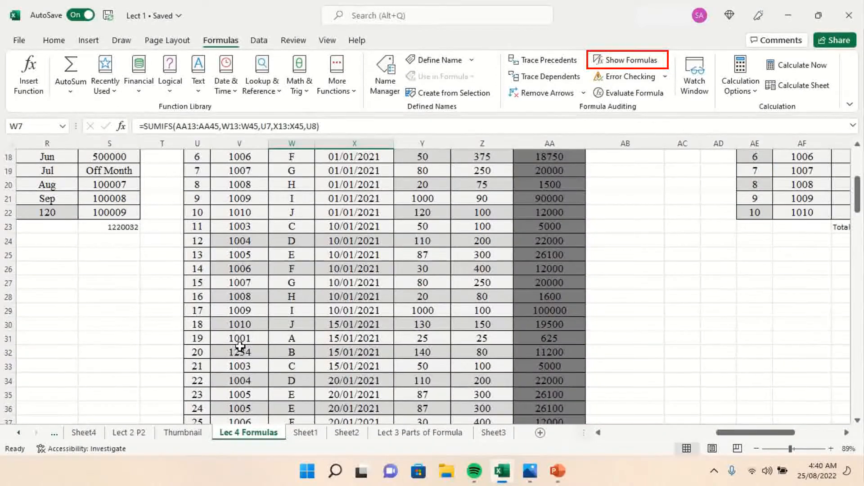
key("ctrl+grave")
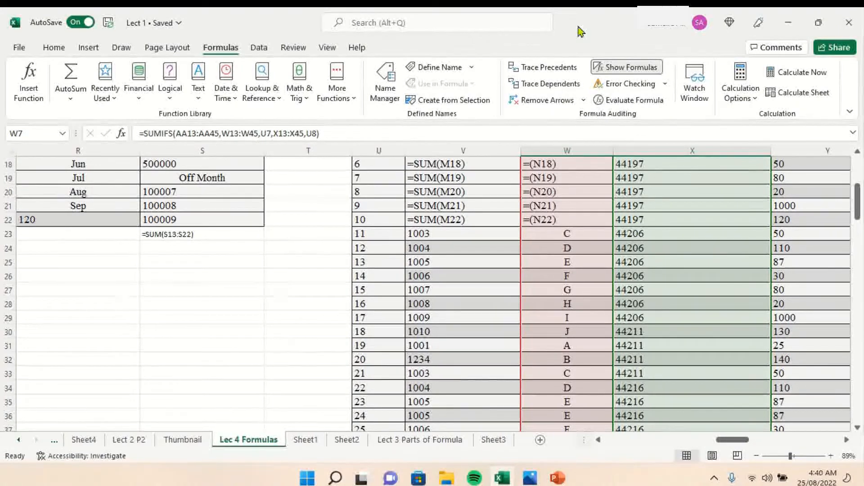
left_click(639, 68)
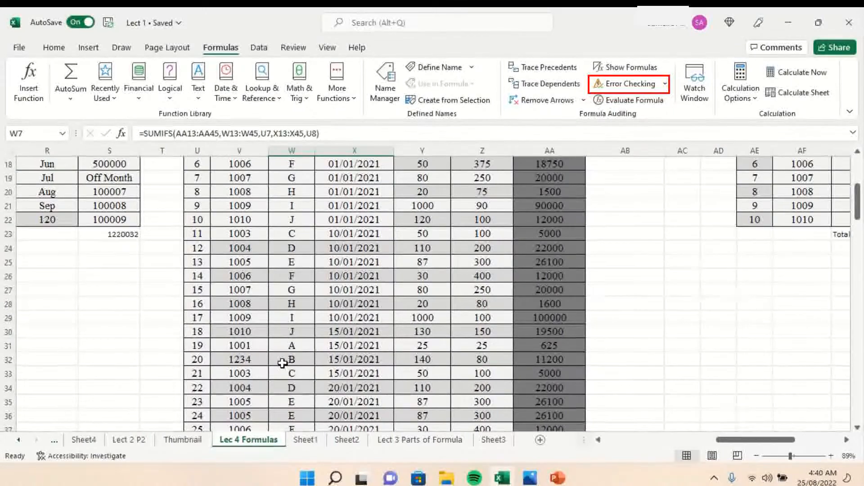
Step: Run Error Checking on the Lec 4 Formulas sheet
left_click(667, 86)
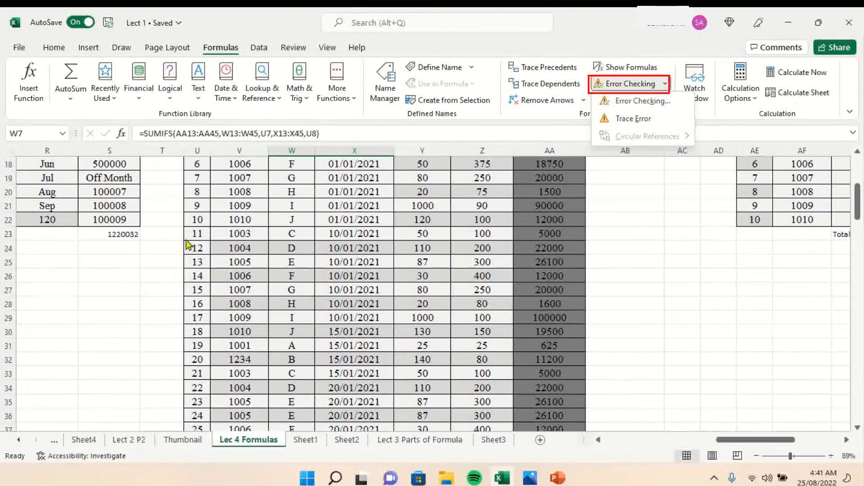
left_click_drag(737, 441, 669, 441)
mouse_move(855, 224)
left_mouse_down()
mouse_move(859, 191)
mouse_move(858, 215)
left_mouse_up()
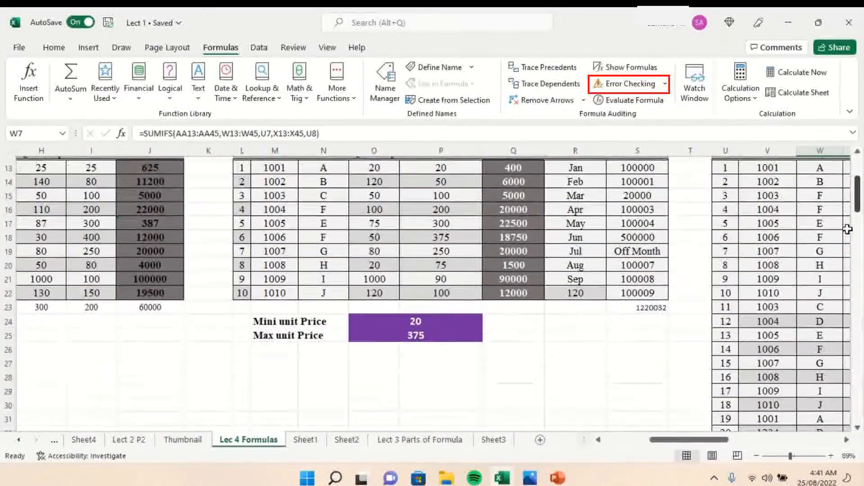
left_click_drag(696, 441, 644, 448)
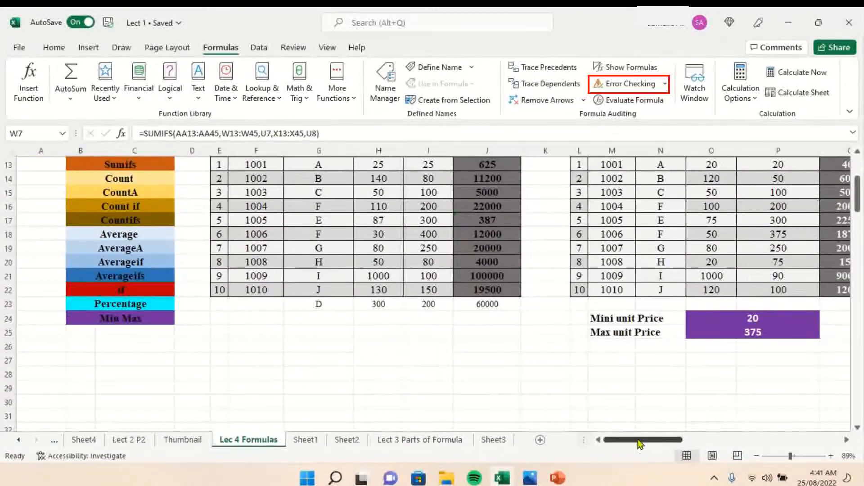
left_click(665, 84)
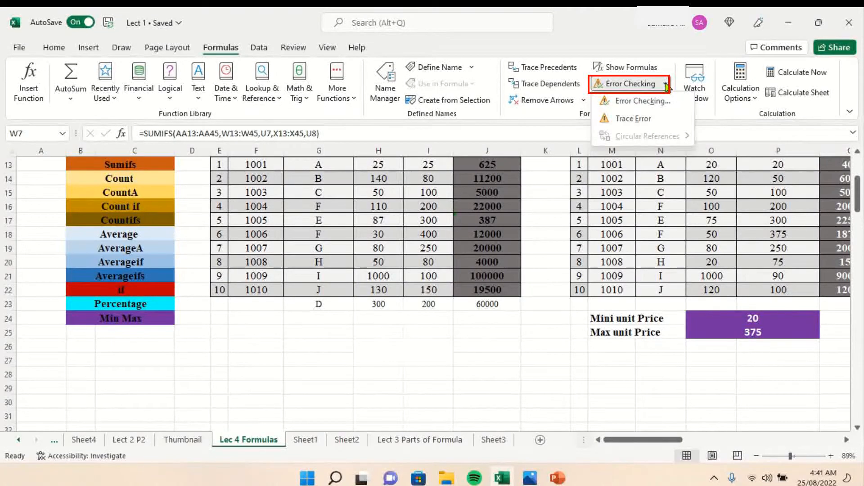
left_click(638, 101)
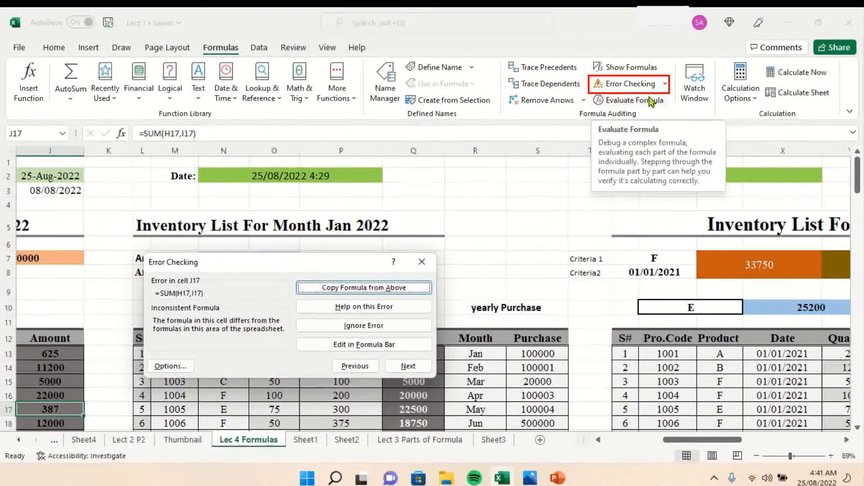
Step: Clear the Error Checking dialog from the first inventory table and inspect column H, row 17 and cells H17, I17 and J17
left_click_drag(298, 264, 421, 221)
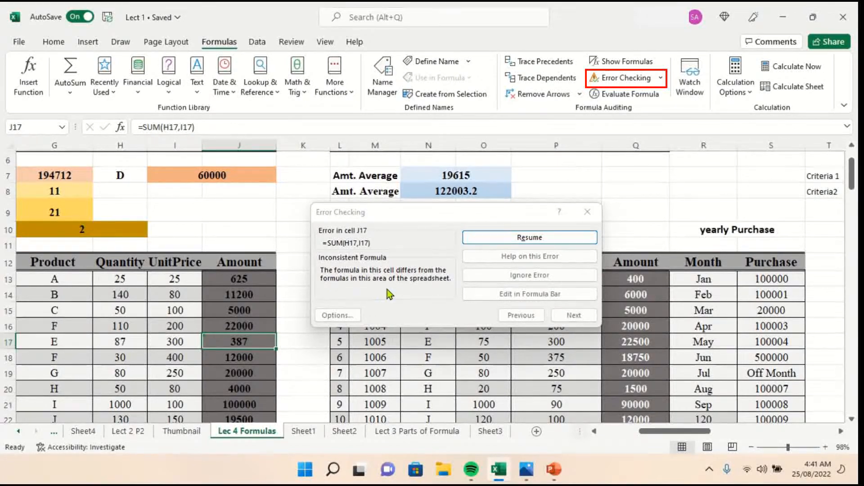
left_click_drag(656, 433, 600, 437)
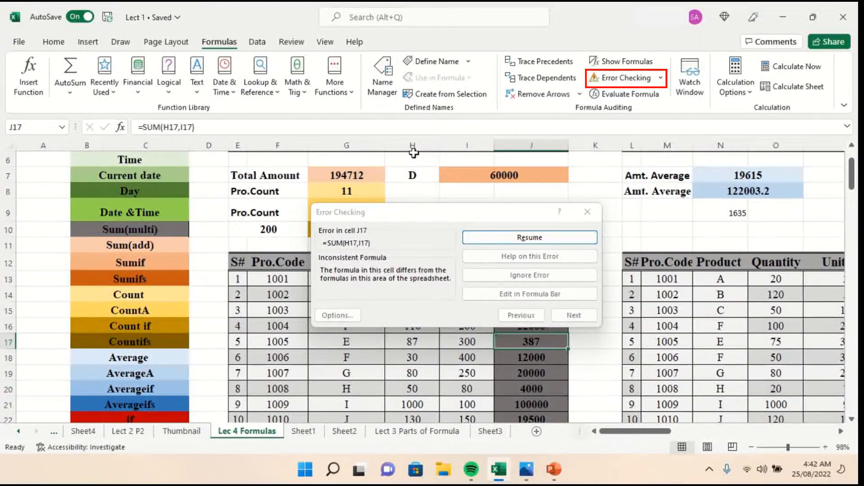
left_click_drag(411, 215, 561, 149)
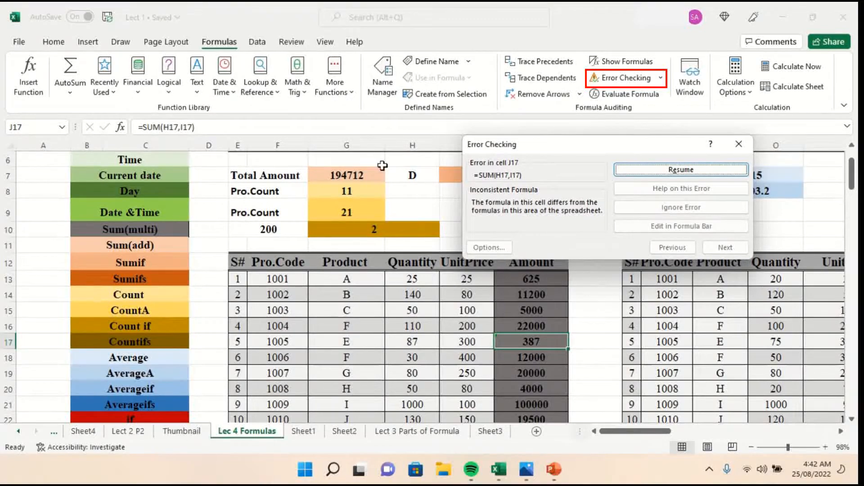
left_click(415, 142)
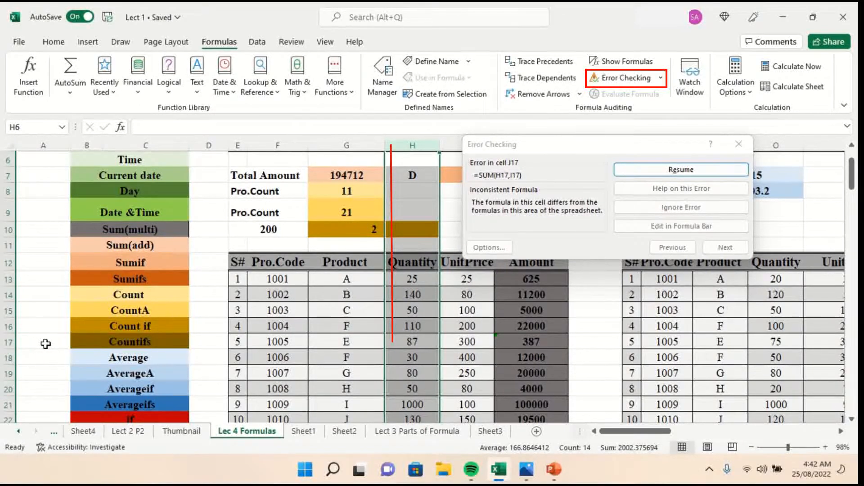
left_click(5, 341)
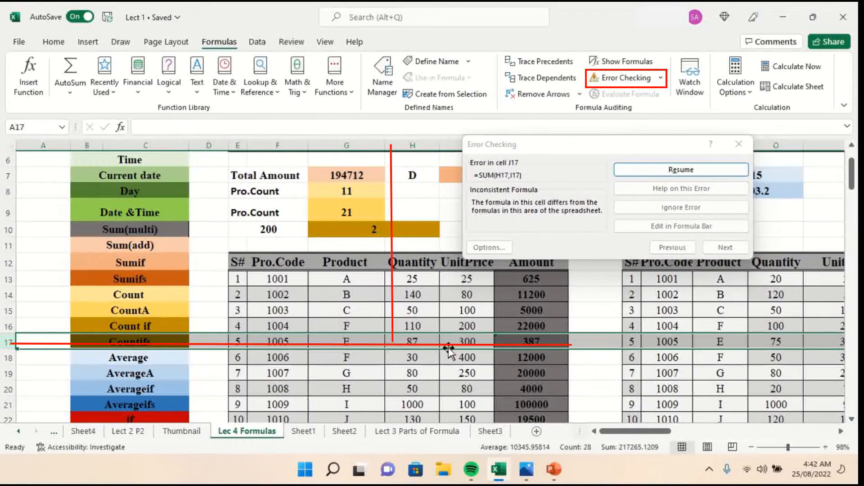
left_click(418, 344)
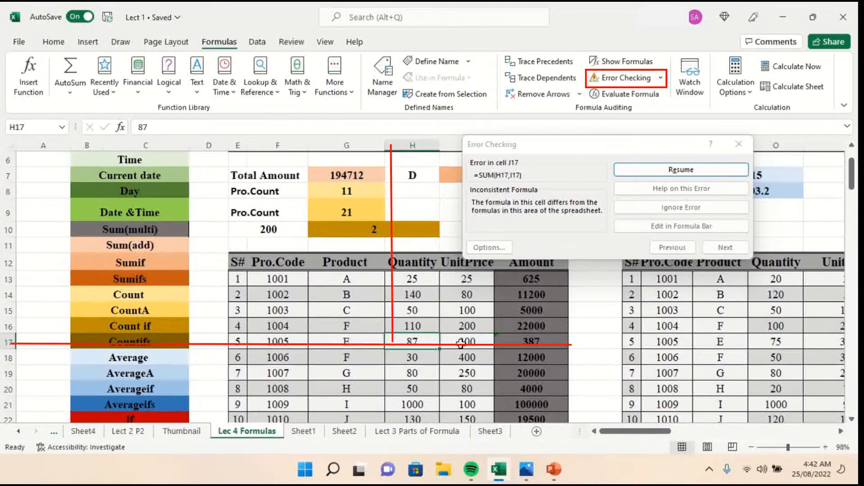
left_click(461, 344)
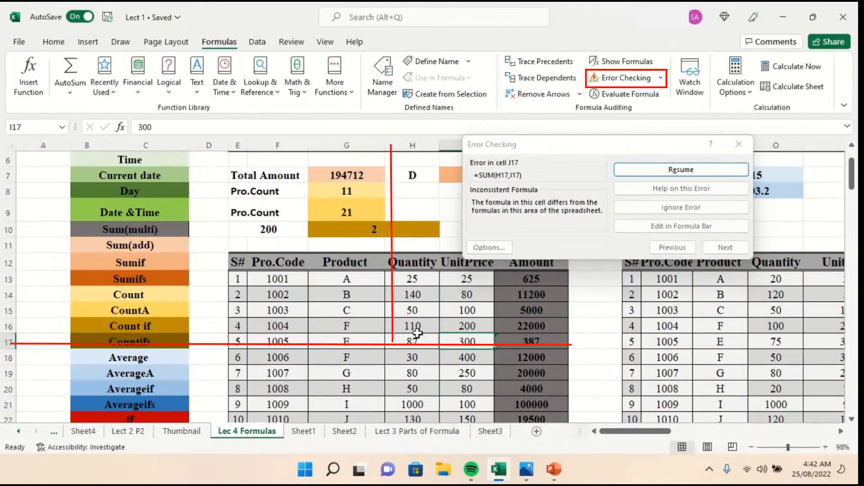
left_click(531, 345)
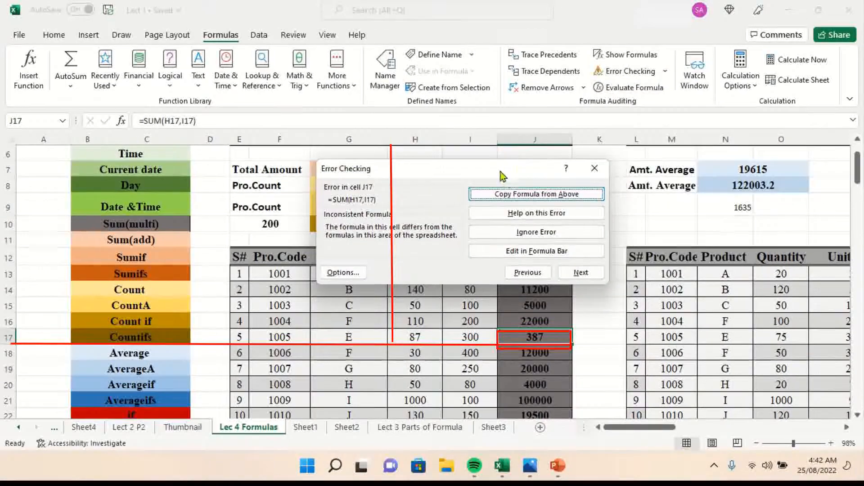
Step: Open J17's flagged formula for editing, resume the error check without changing it, and ignore the inconsistent-formula error
left_click_drag(498, 168, 442, 173)
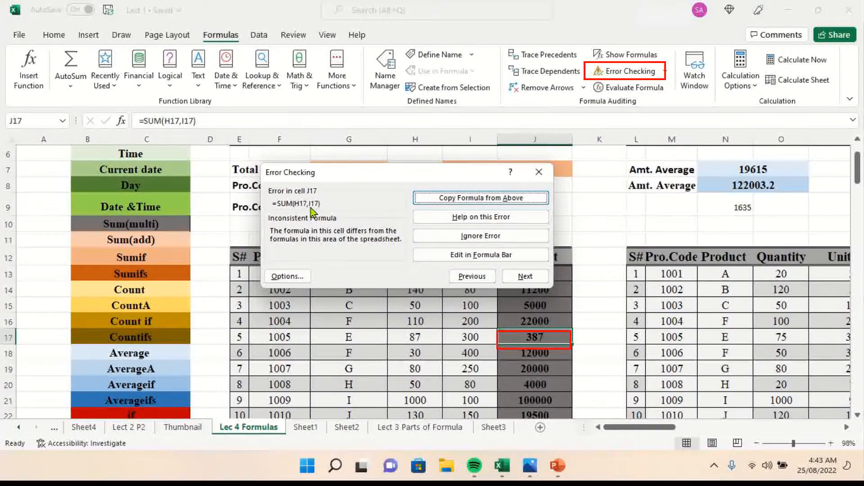
left_click(490, 259)
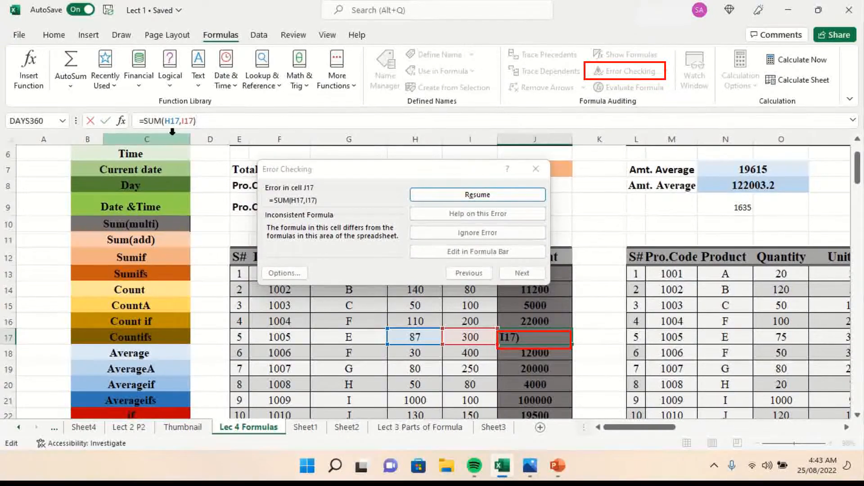
left_click(492, 196)
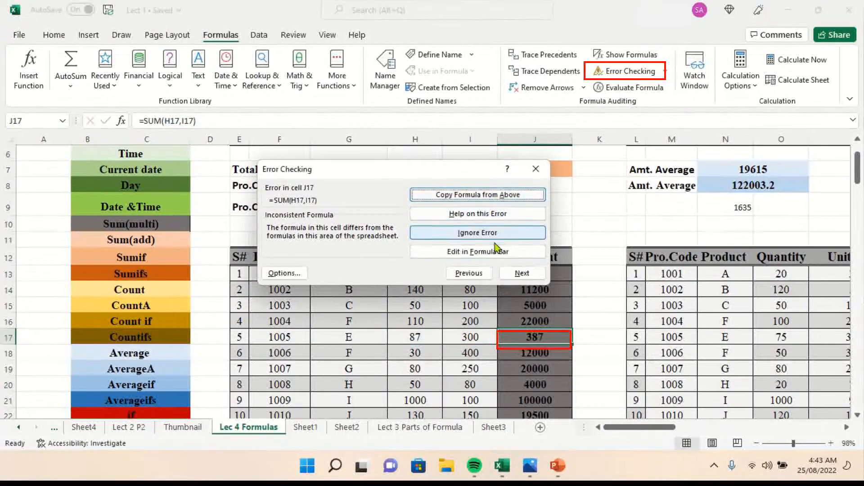
left_click(498, 236)
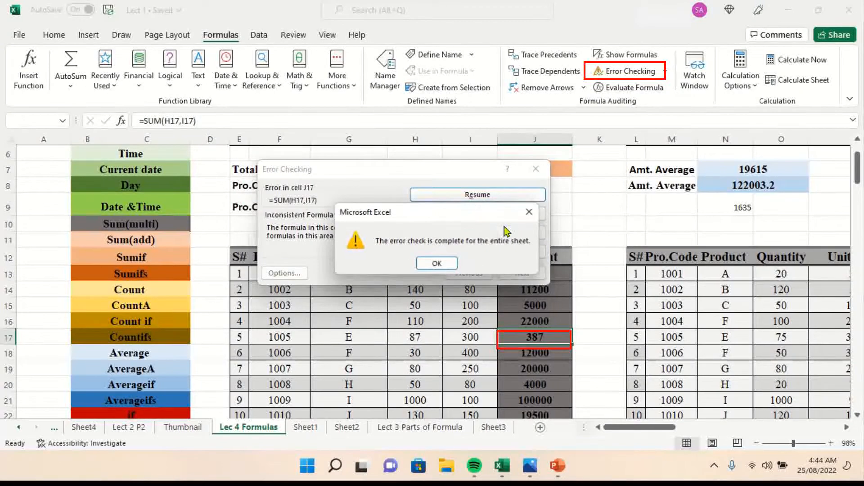
left_click(436, 263)
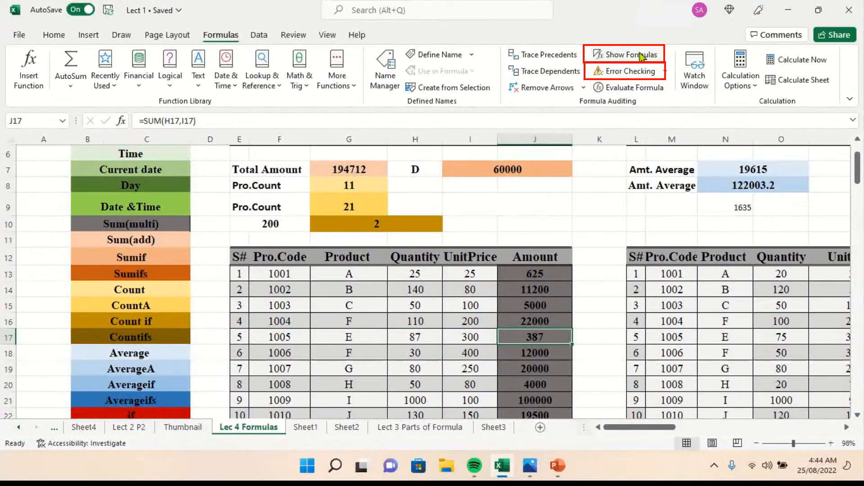
Step: Show the formulas to compare J17 with the other Amount formulas in the first table, and return to results
left_click(653, 55)
left_click_drag(617, 427, 634, 431)
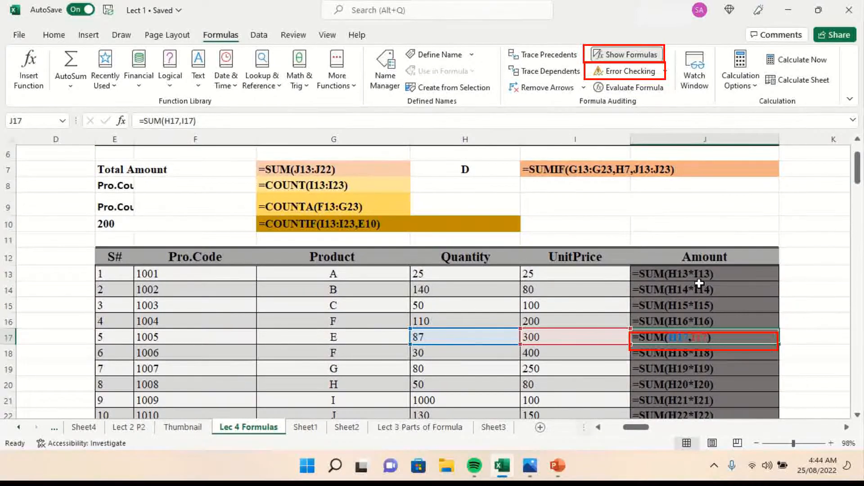
left_click_drag(644, 430, 658, 430)
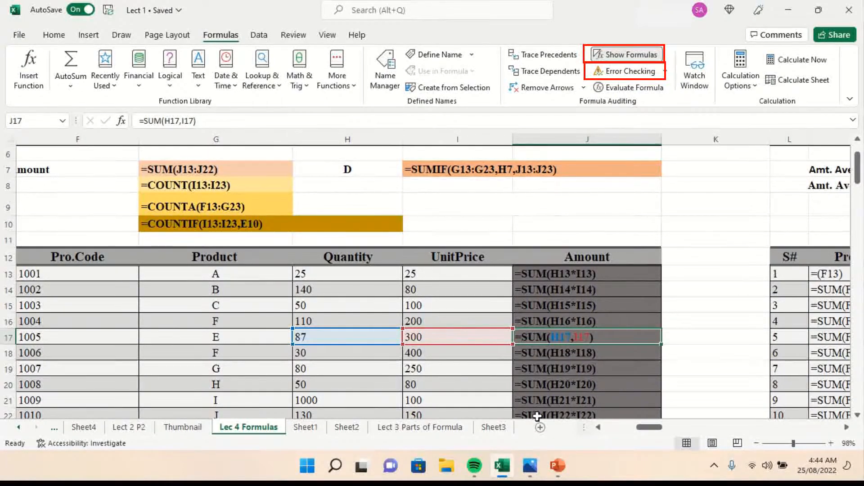
left_click(641, 54)
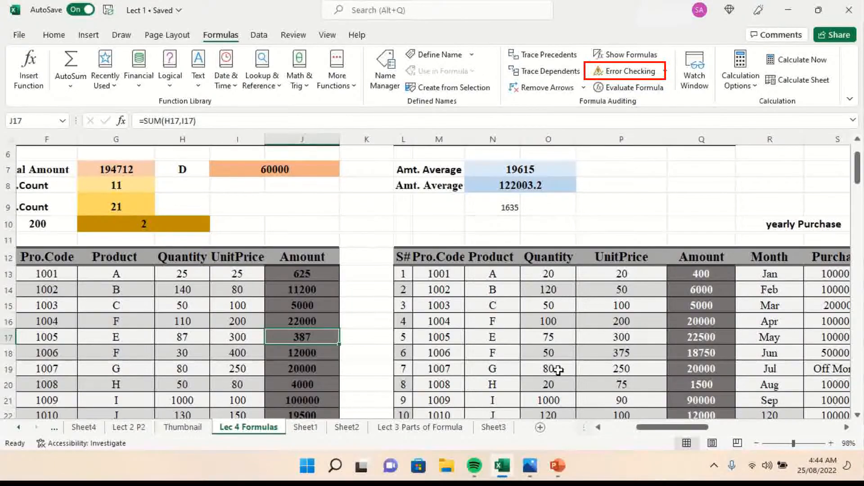
Step: Evaluate the SUM formula in Amount cell AA13 part by part to its final result, then restart and close the evaluation
mouse_move(677, 430)
left_mouse_down()
mouse_move(785, 430)
mouse_move(747, 429)
left_mouse_up()
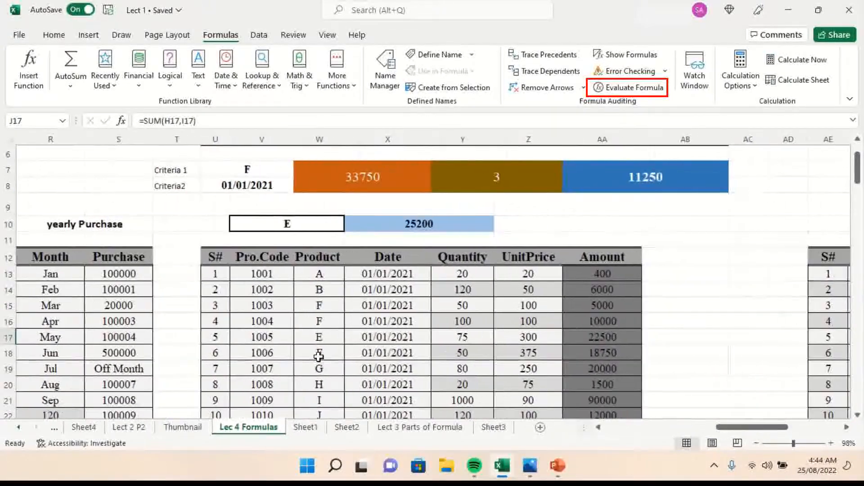
left_click(603, 274)
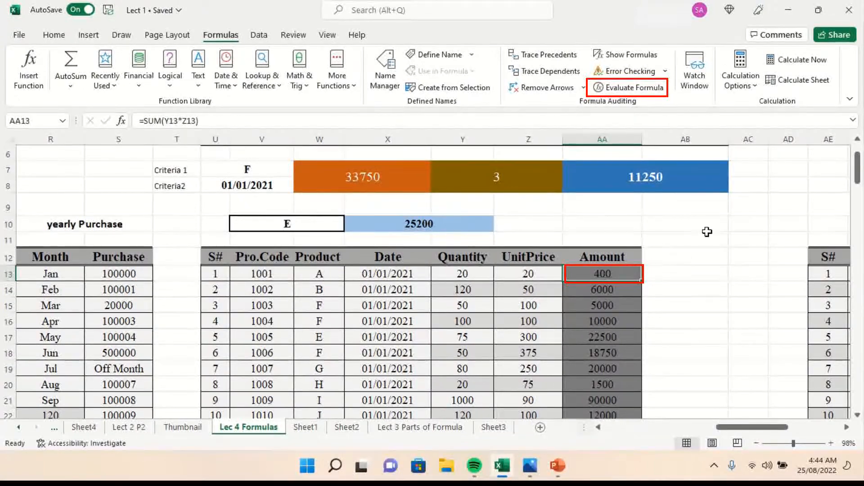
left_click(616, 90)
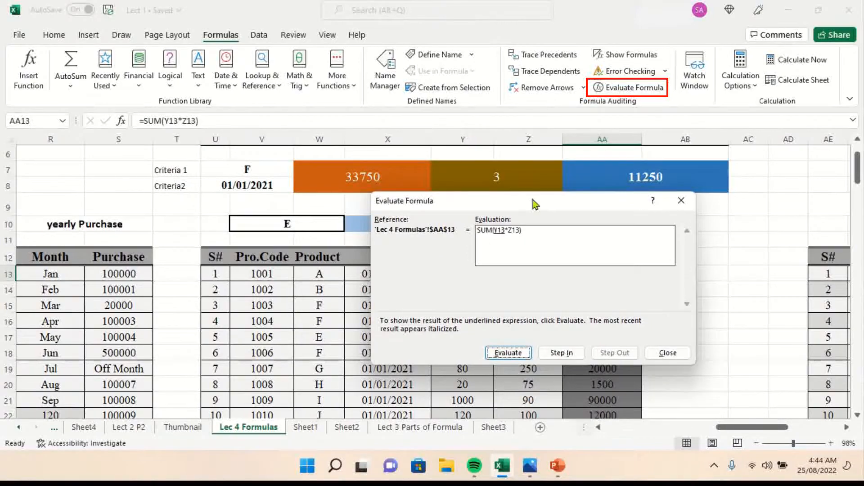
left_click_drag(535, 197, 496, 159)
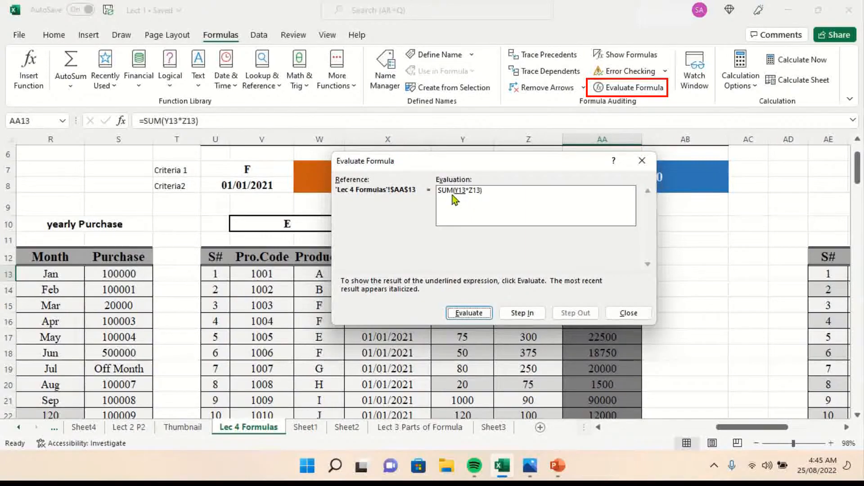
left_click(457, 315)
left_click_drag(513, 160, 263, 181)
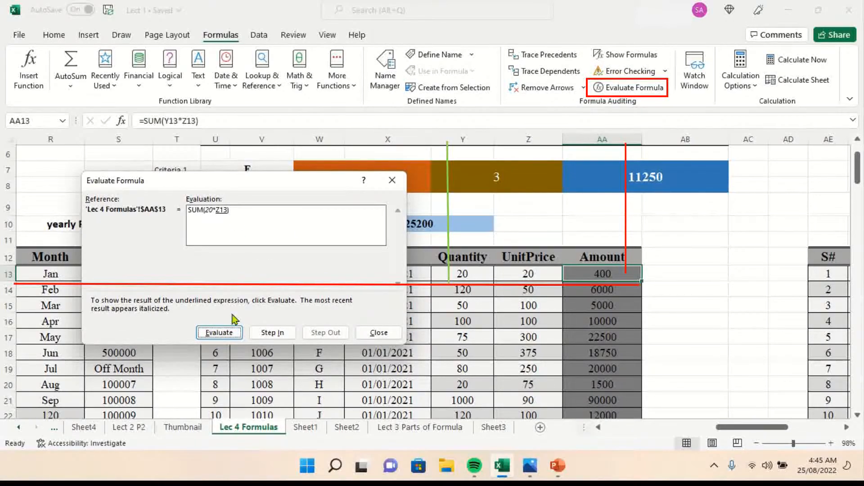
left_click(219, 333)
left_click_drag(513, 142, 515, 282)
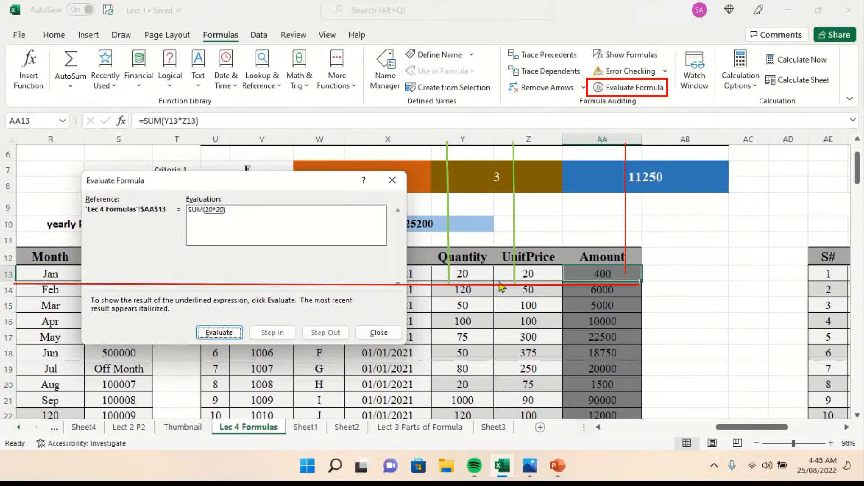
left_click(219, 333)
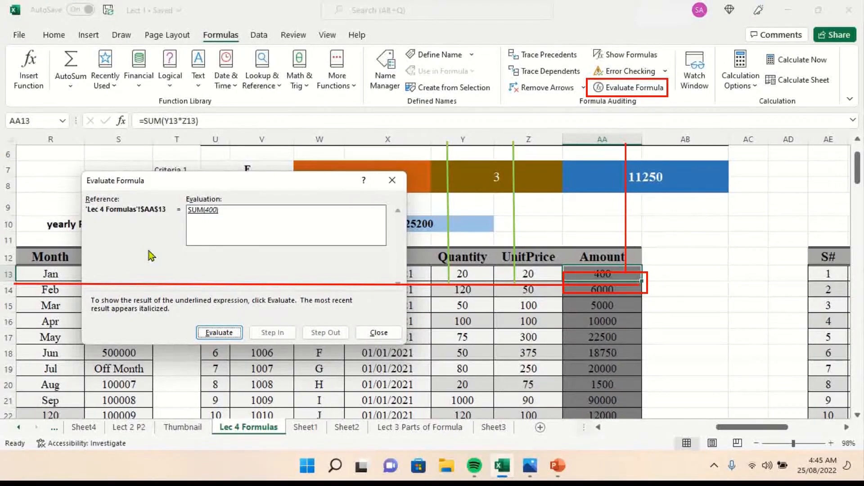
left_click(214, 336)
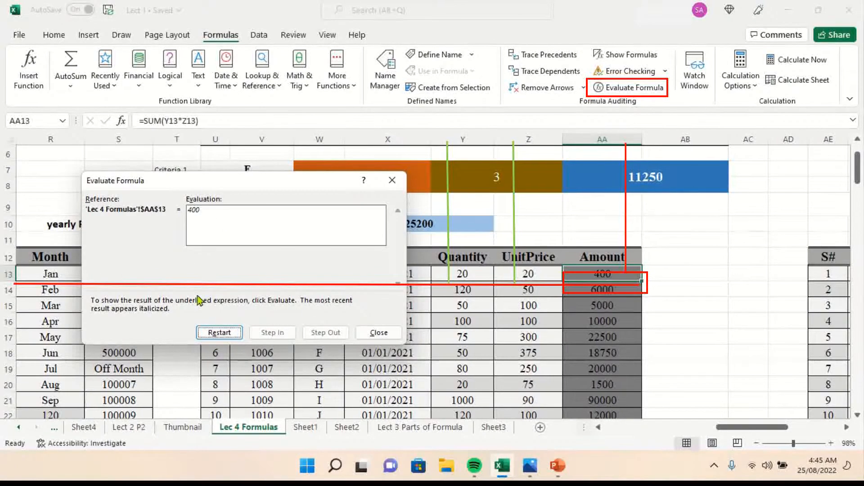
left_click(219, 332)
left_click(393, 189)
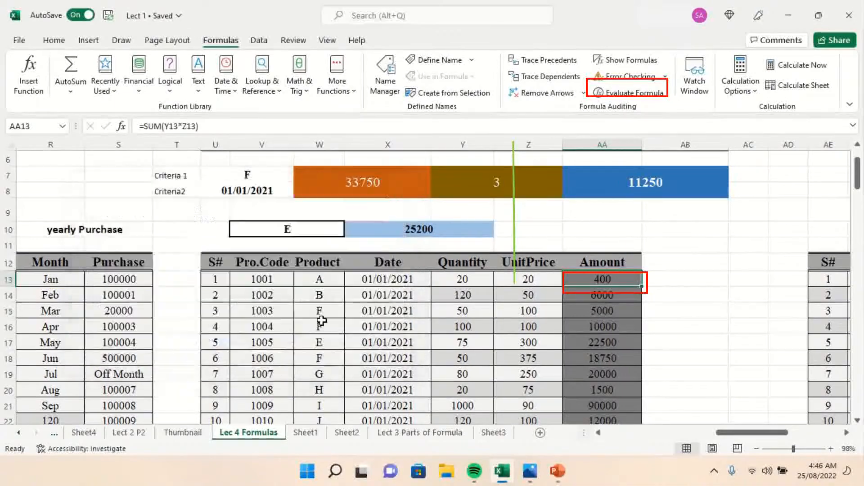
Step: Evaluate the SUMIFS formula in cell W7 part by part to its final result, keeping the dialog clear of the cell
left_click(348, 179)
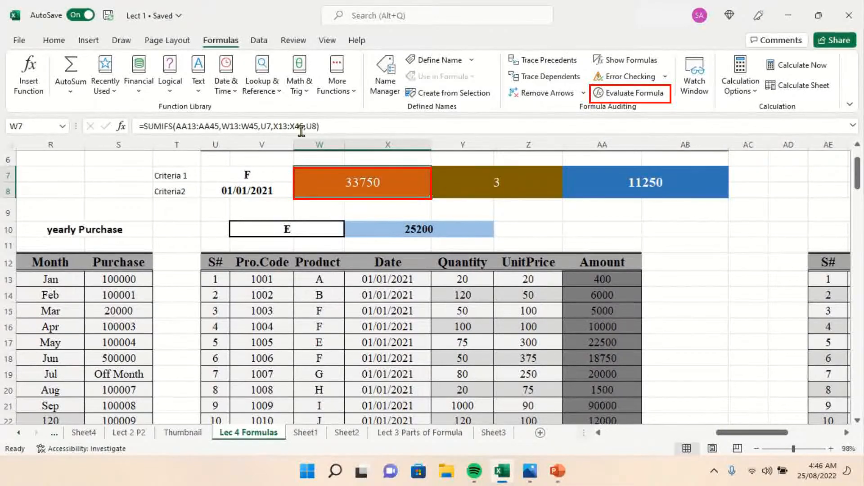
left_click(634, 94)
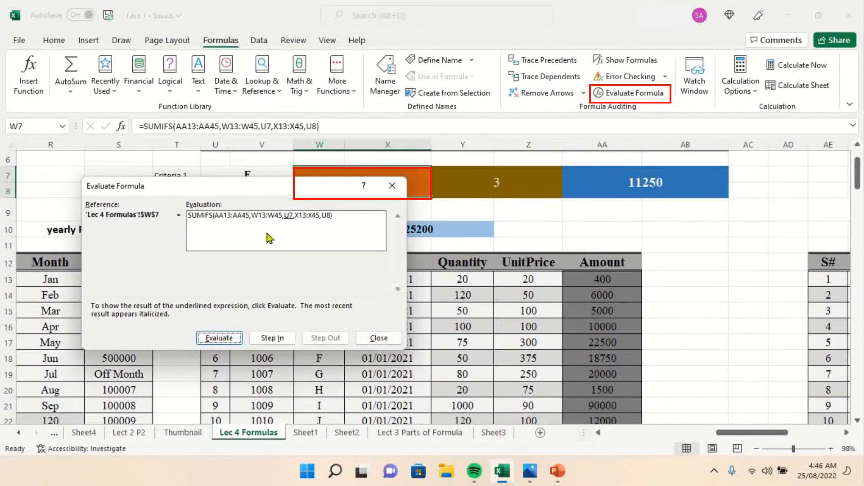
left_click_drag(245, 186, 439, 173)
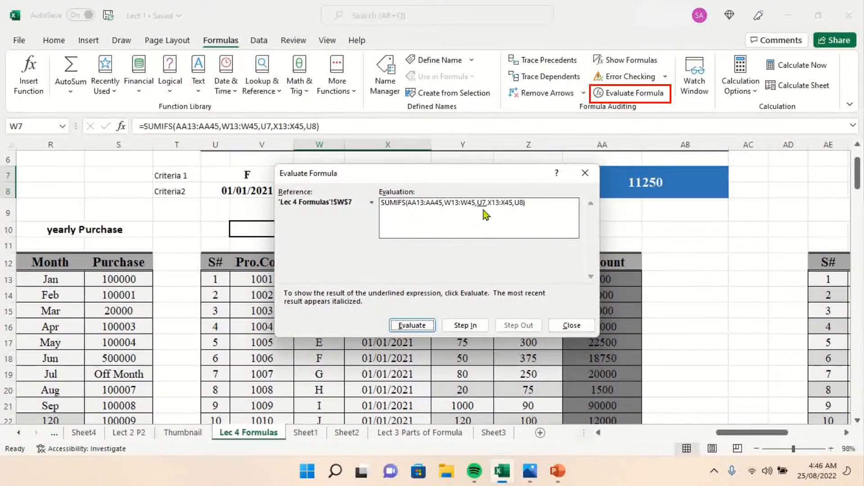
key("Return")
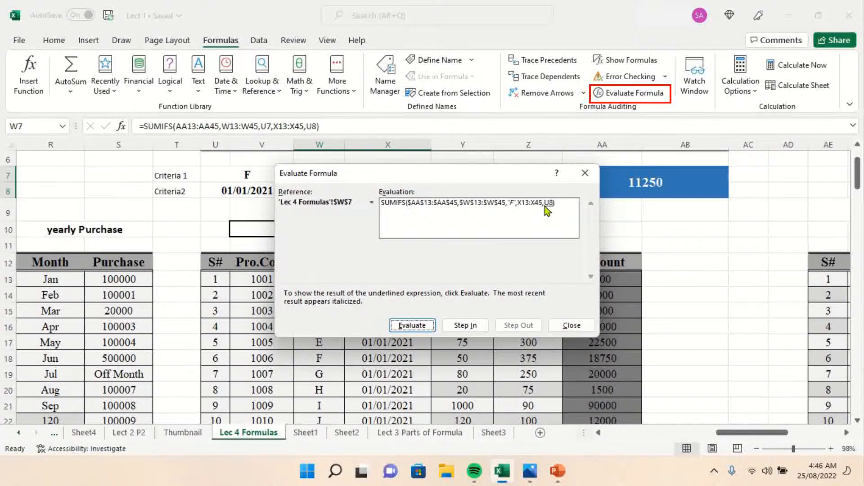
left_click(410, 326)
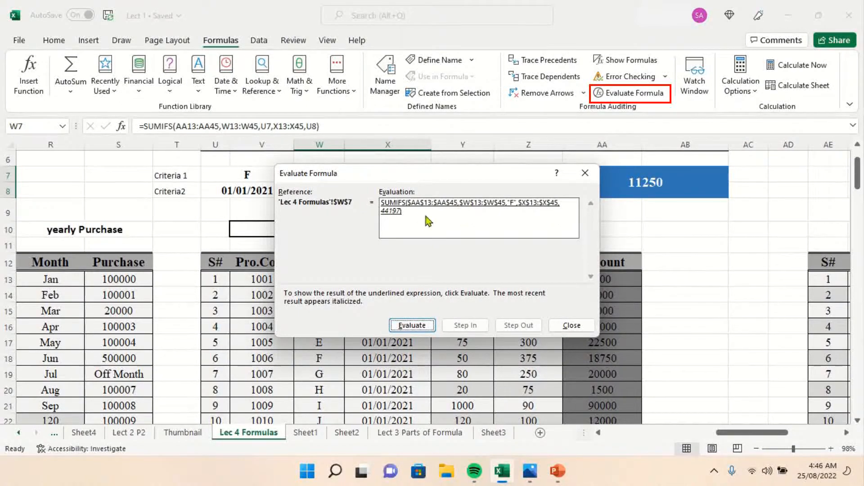
left_click(413, 326)
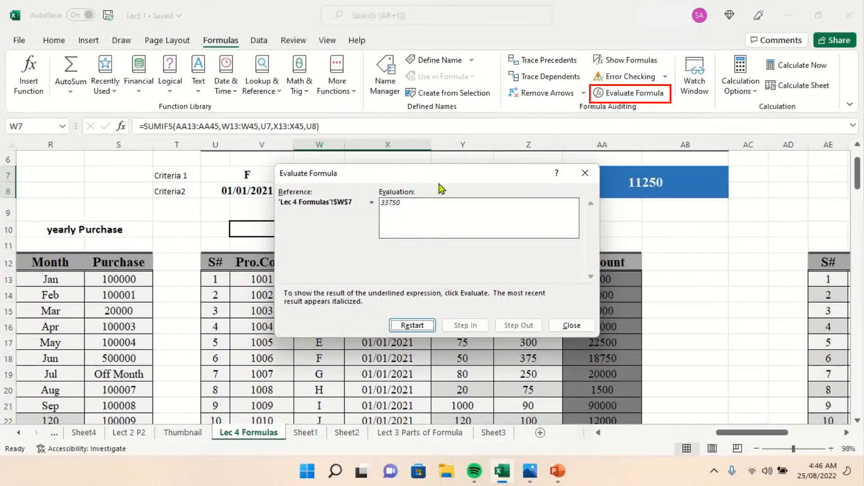
left_click_drag(442, 176, 490, 176)
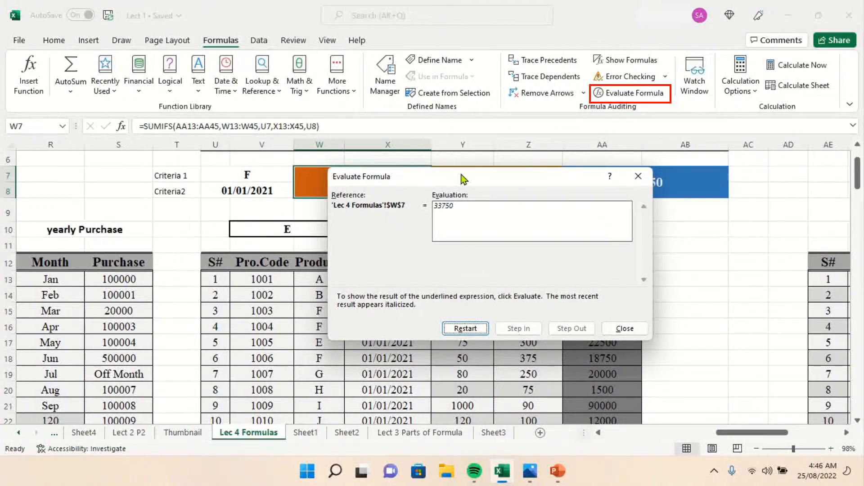
left_click_drag(462, 178, 500, 187)
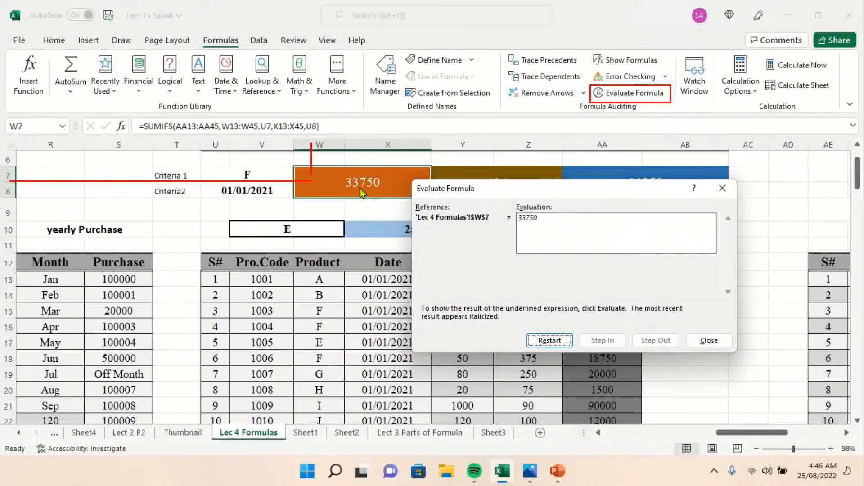
Step: Restart the evaluation of W7's SUMIFS formula, compare each criterion with cells U7 and U8 through to the result, and close it
left_click(550, 340)
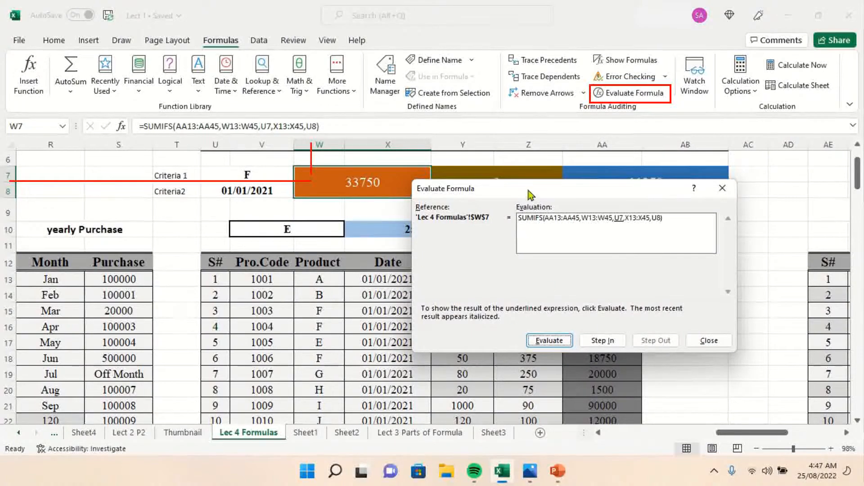
left_click_drag(530, 192, 528, 161)
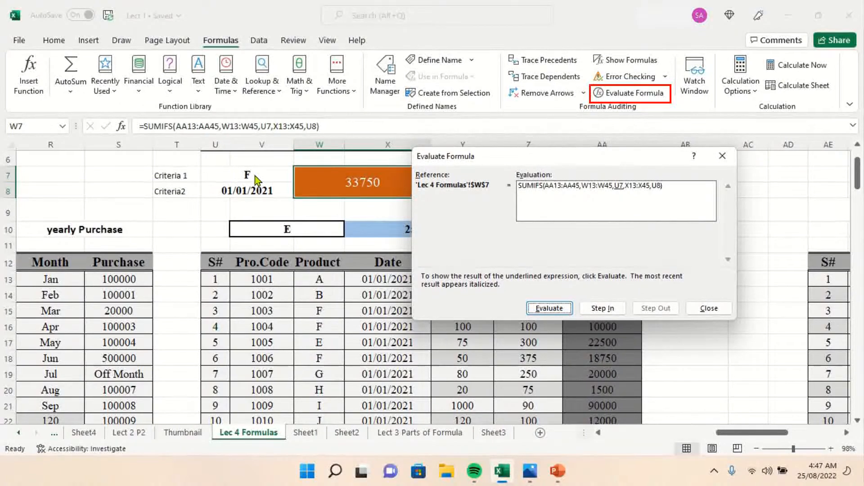
left_click(548, 311)
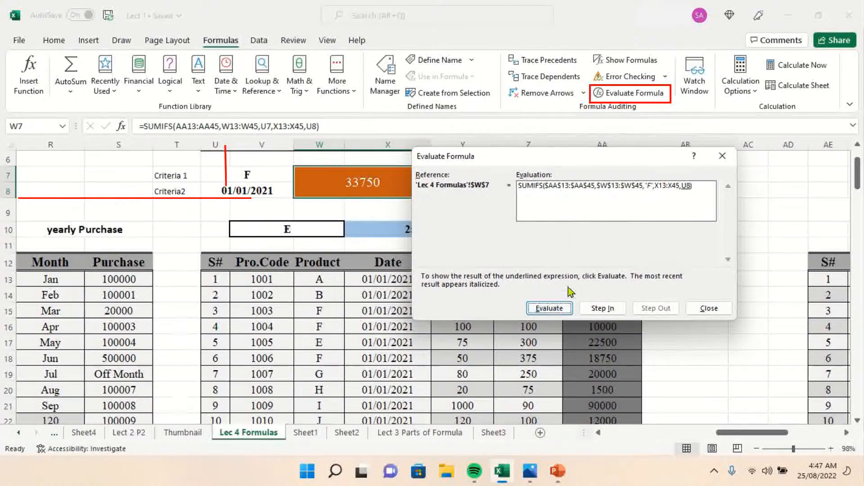
left_click(546, 309)
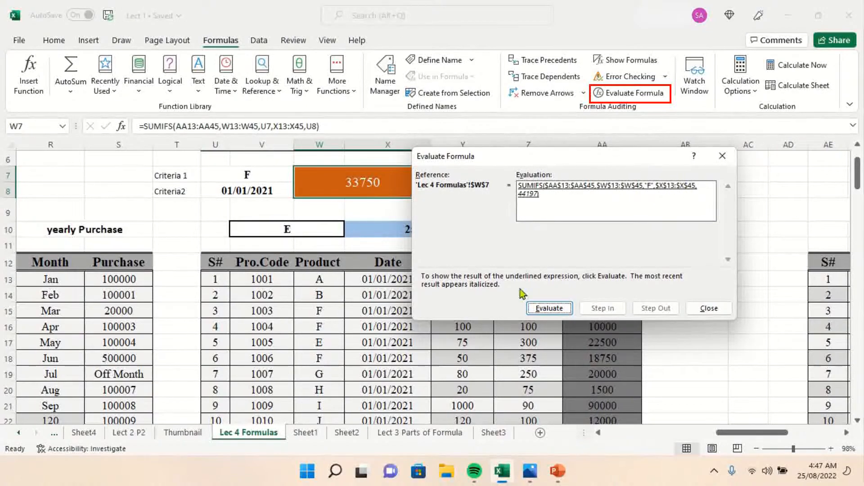
left_click(549, 308)
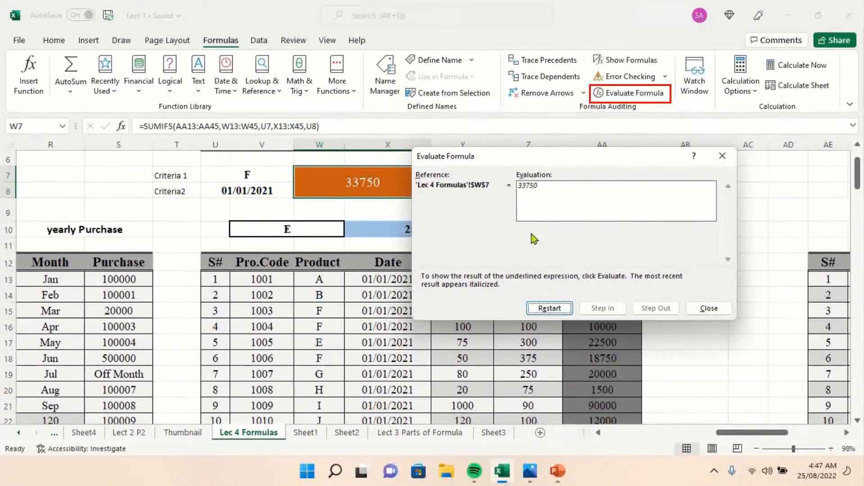
left_click_drag(565, 159, 472, 177)
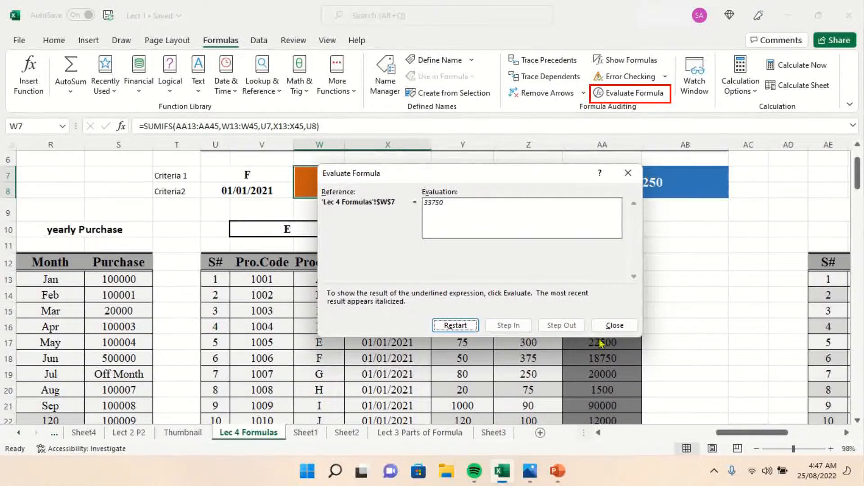
left_click(615, 326)
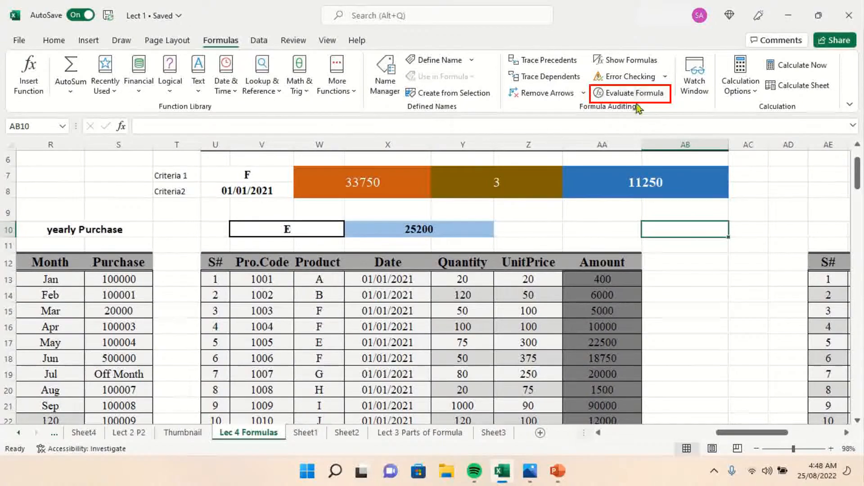
Step: Open the Watch Window, place it clear of the second inventory table, and look over the sheet down to the T.Amount row
left_click(697, 81)
left_click_drag(419, 234, 283, 220)
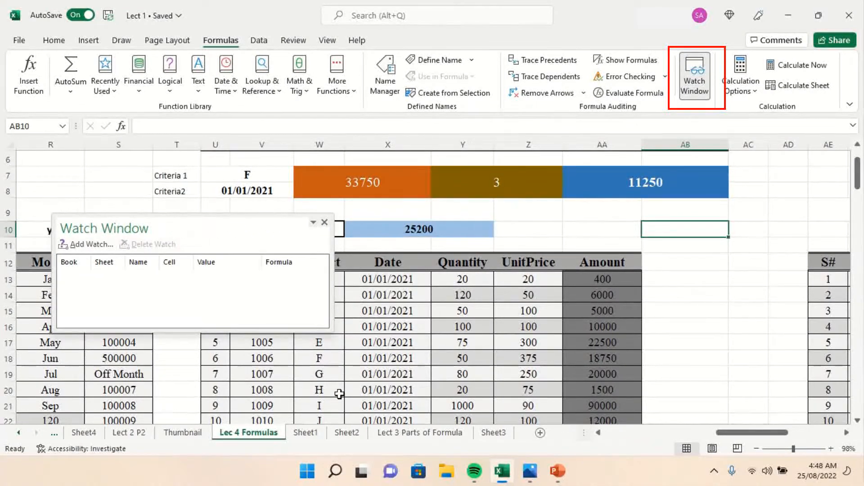
left_click_drag(859, 173, 860, 227)
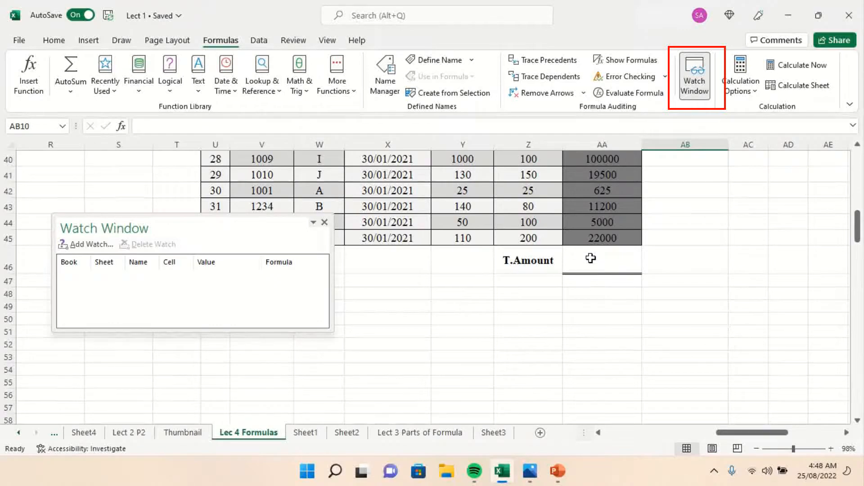
left_click_drag(858, 227, 858, 250)
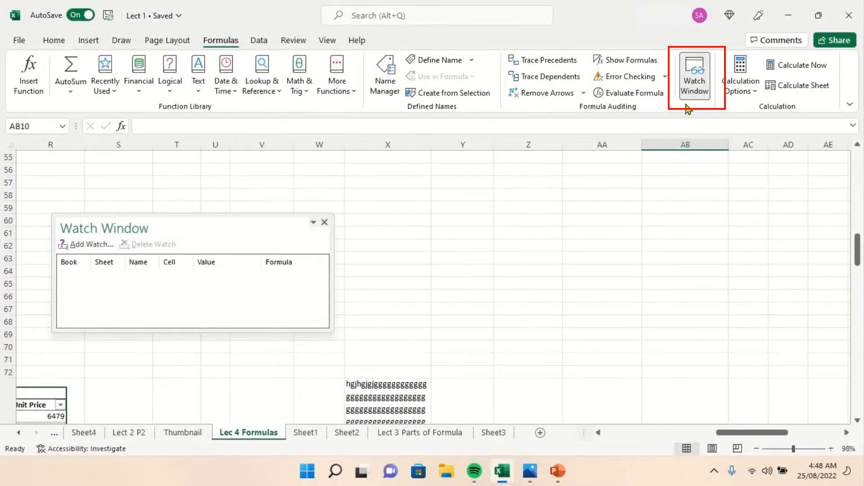
left_click_drag(858, 259, 856, 171)
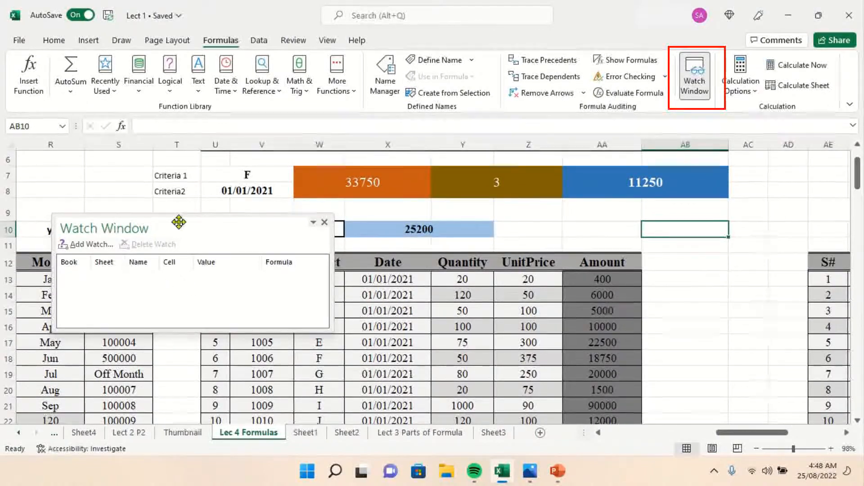
left_click_drag(189, 229, 147, 183)
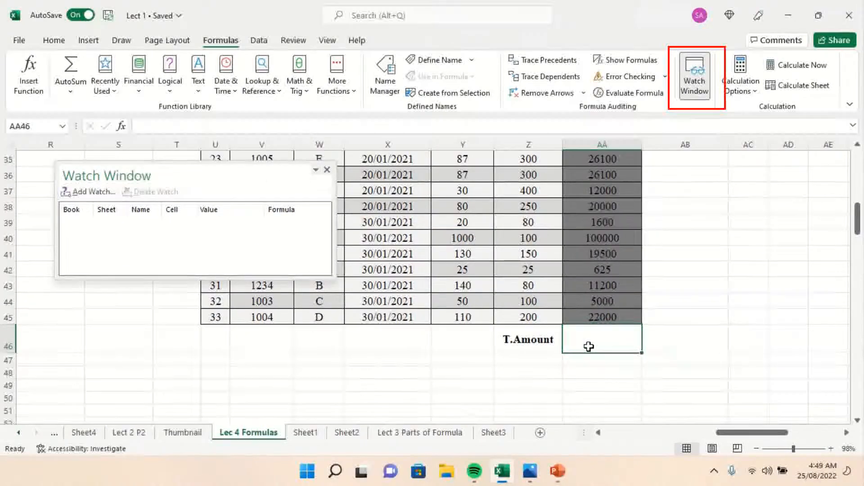
Step: Total the Amount column in the T.Amount cell AA46 with =SUM(AA13:AA45)
type("=")
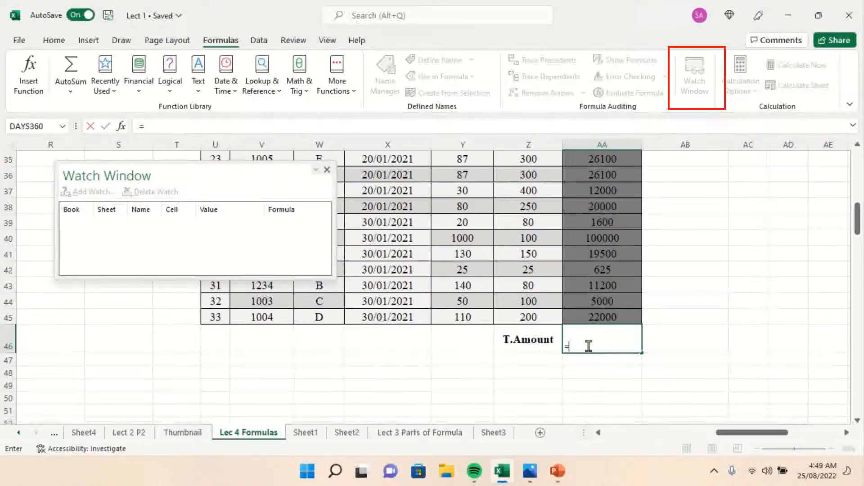
type("sum(")
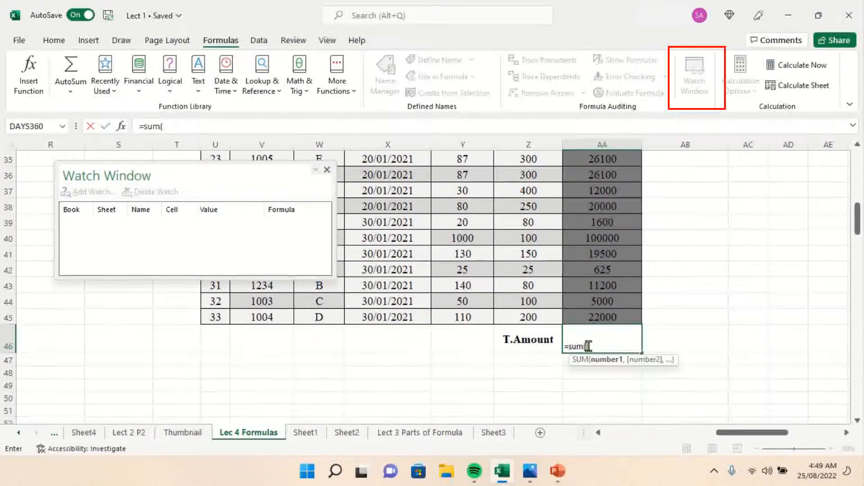
scroll(616, 279, "up", 11)
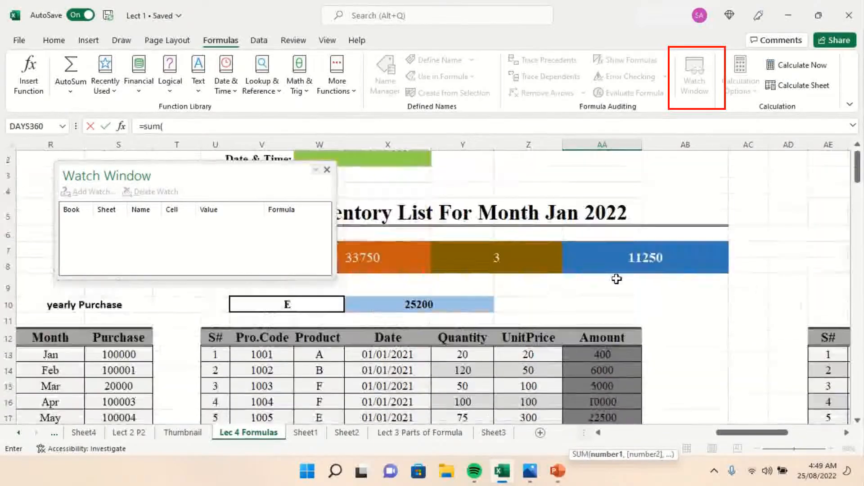
scroll(616, 279, "down", 1)
left_click_drag(603, 311, 602, 359)
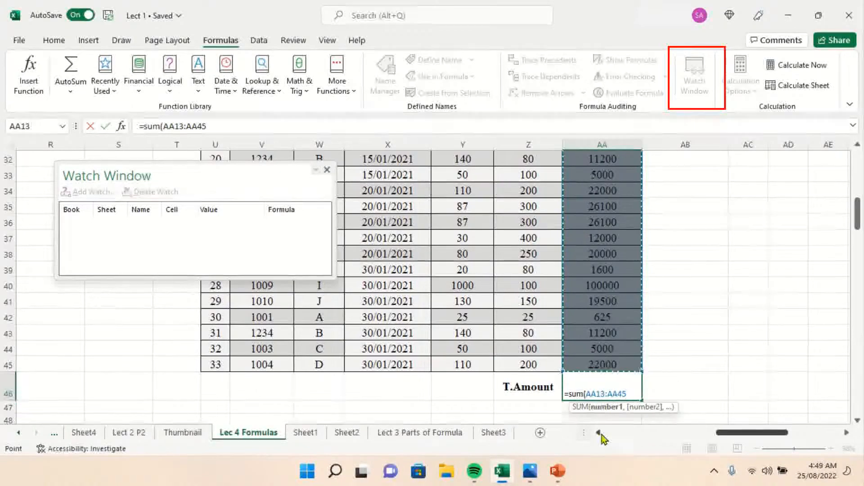
key("Return")
left_click(603, 391)
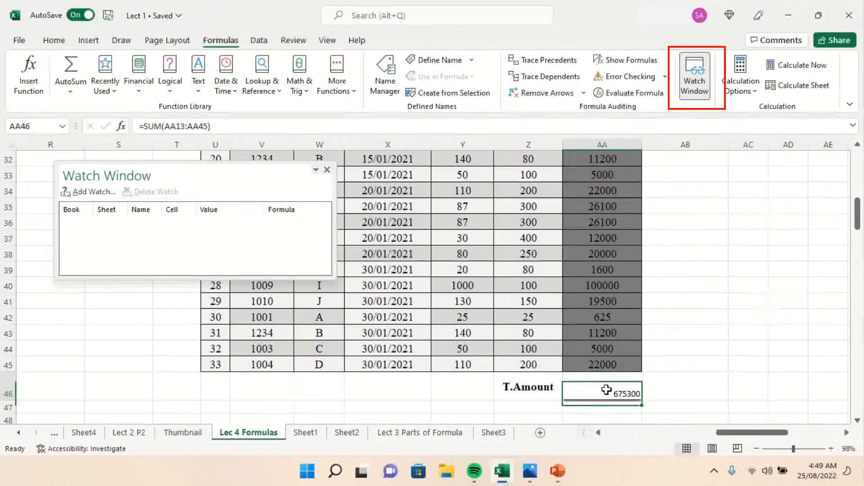
Step: Format the total in AA46 with font size 22 and centre it horizontally
left_click(54, 42)
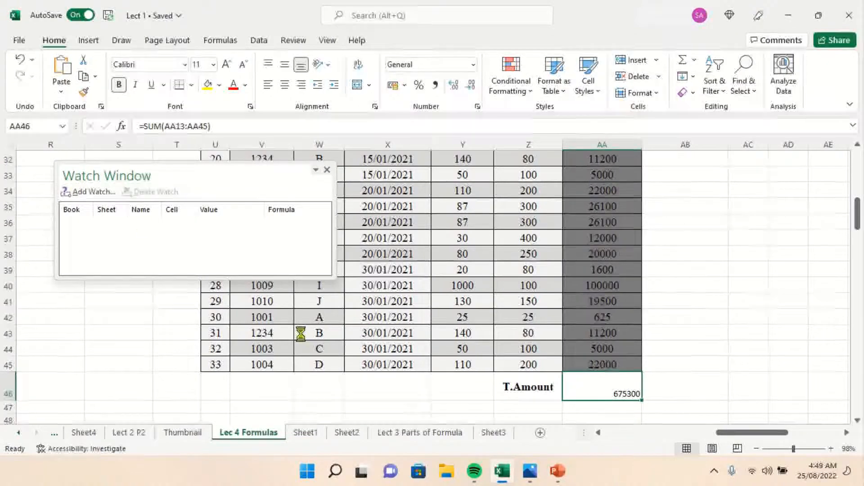
left_click(213, 65)
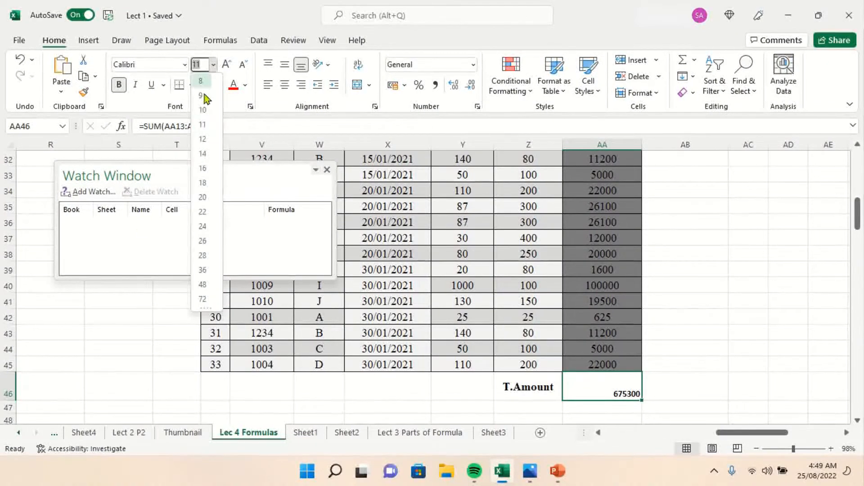
left_click(203, 213)
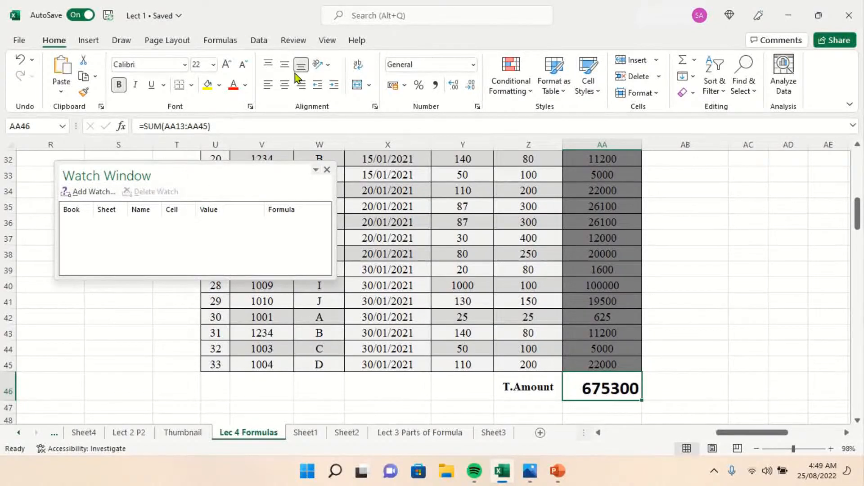
left_click(284, 86)
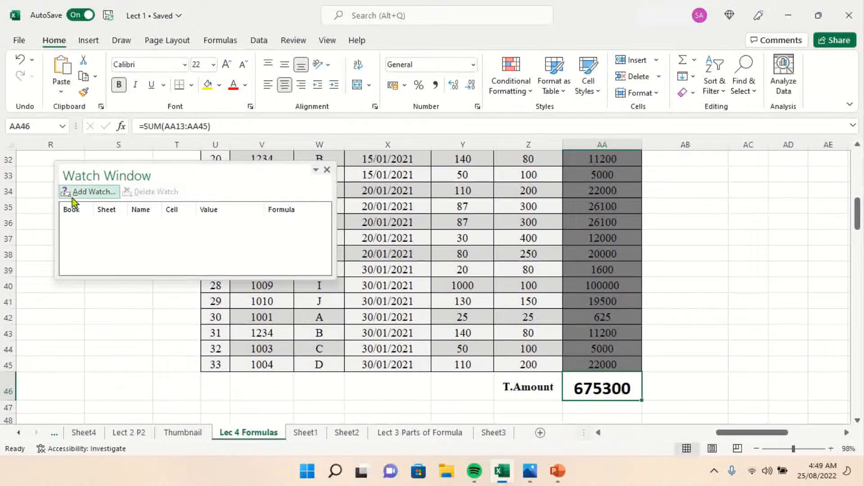
Step: Add a watch on total cell AA46 and test it by setting the first row's Quantity in Y13 to 200
left_click(85, 191)
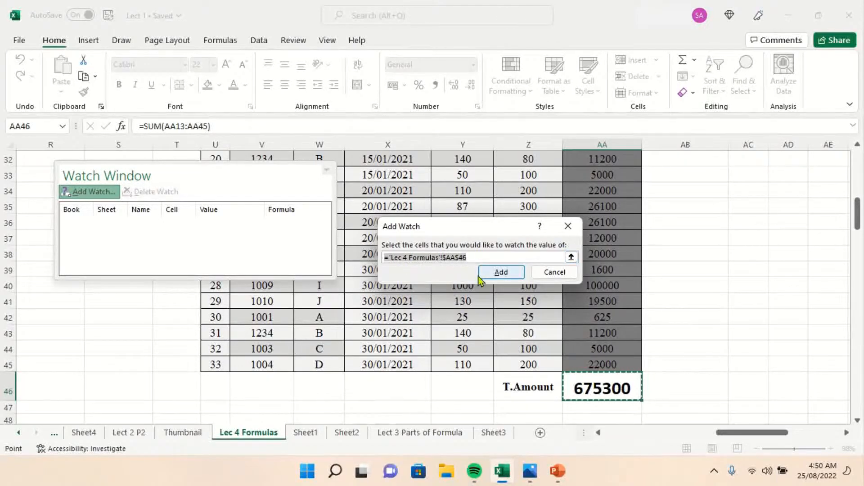
left_click(499, 271)
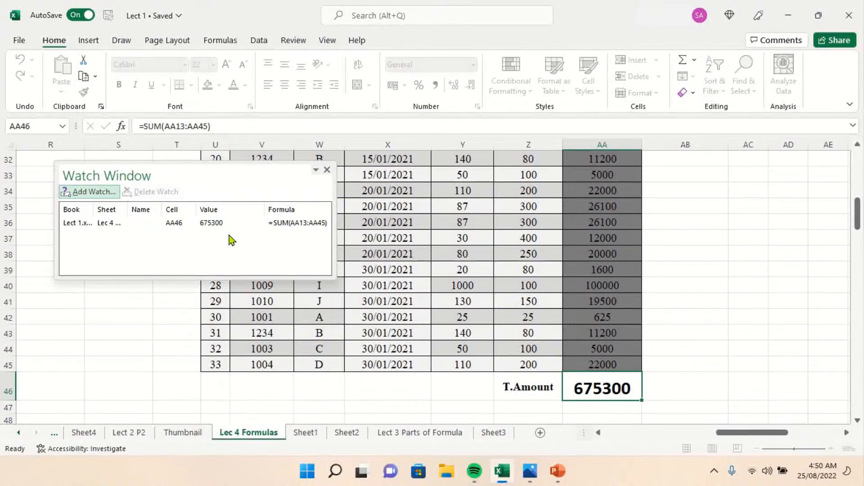
left_click_drag(860, 217, 860, 182)
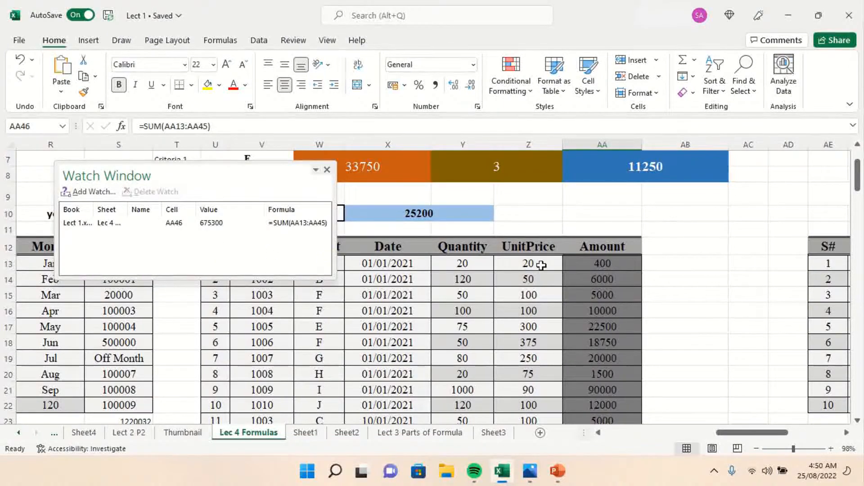
left_click(454, 262)
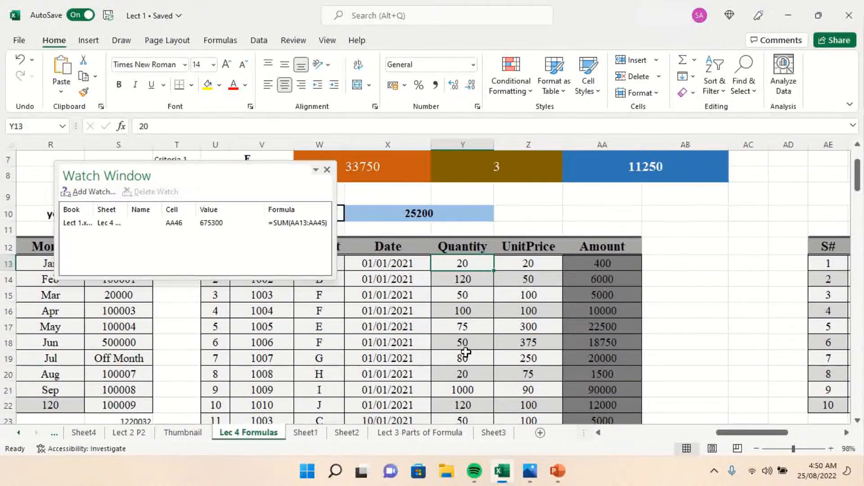
type("20")
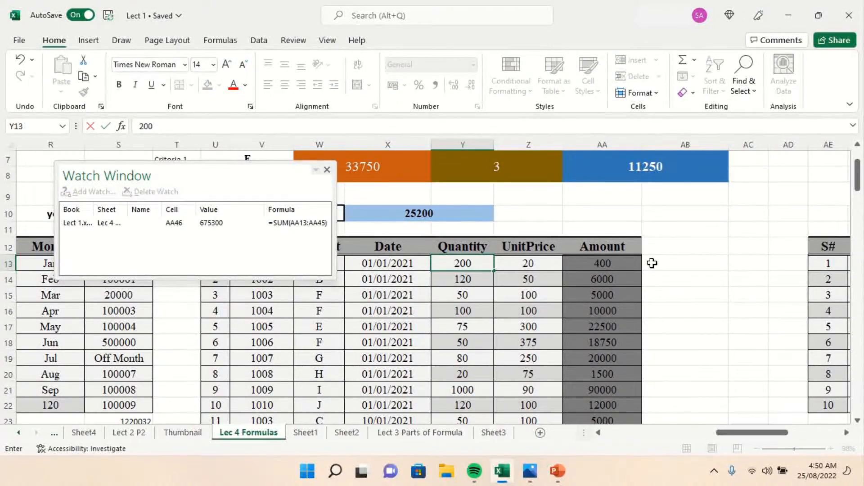
key("Return")
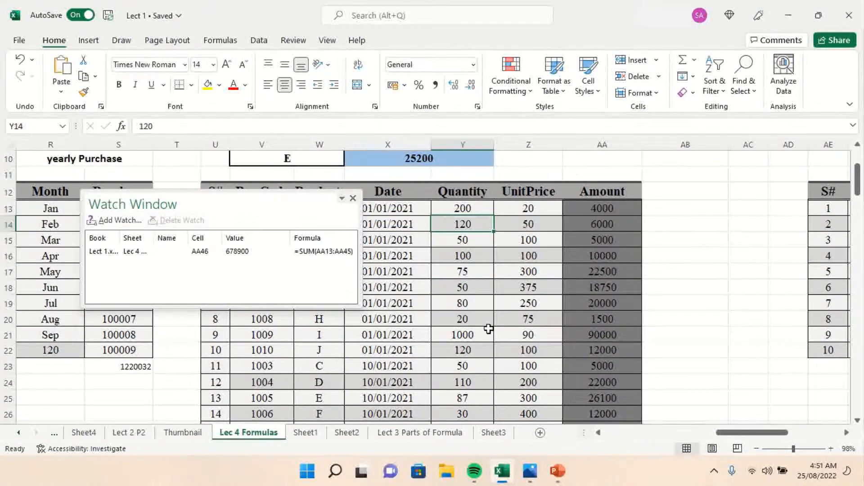
Step: Set the second row's Quantity in Y14 to 340 to test the watched total
type("3")
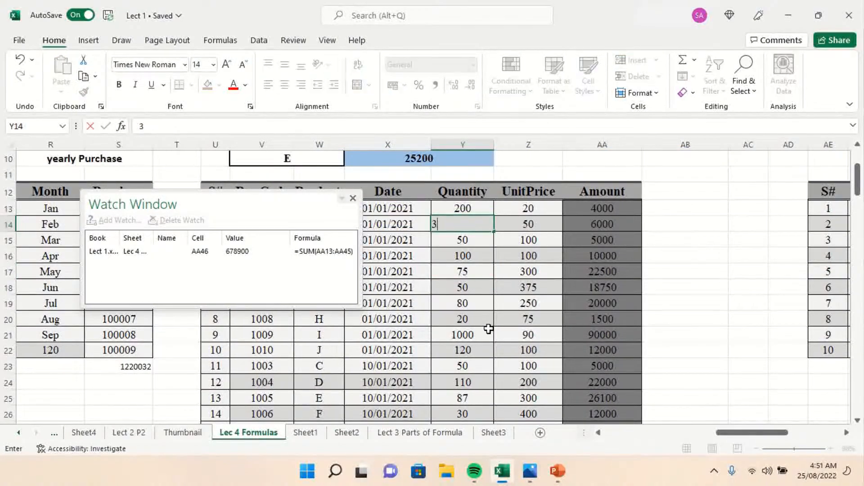
type("40")
key("Return")
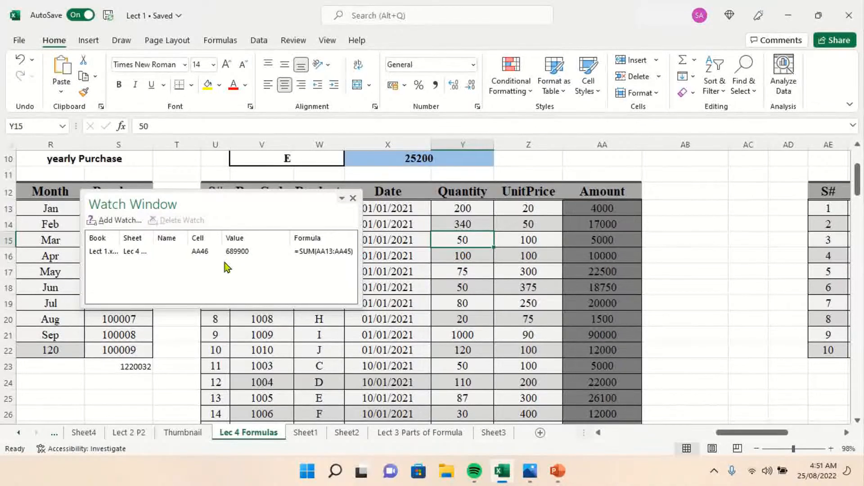
Step: Add a watch on Amount cell AA19, then close the Watch Window
left_click(107, 221)
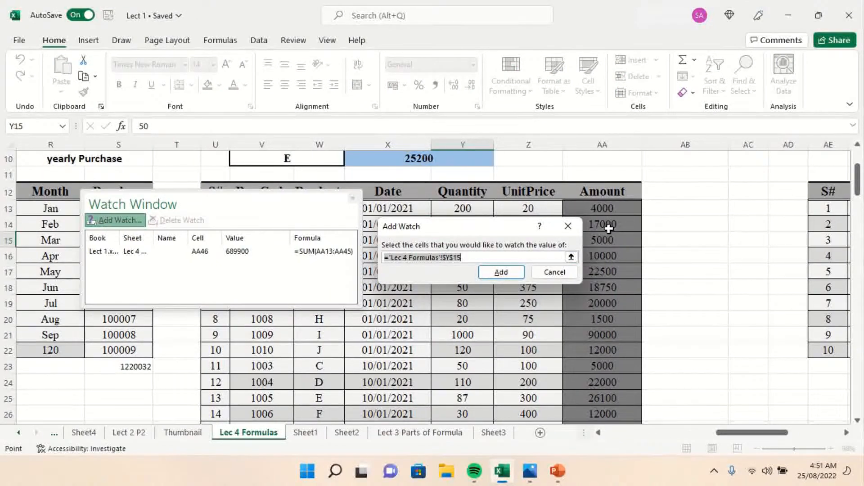
left_click(553, 271)
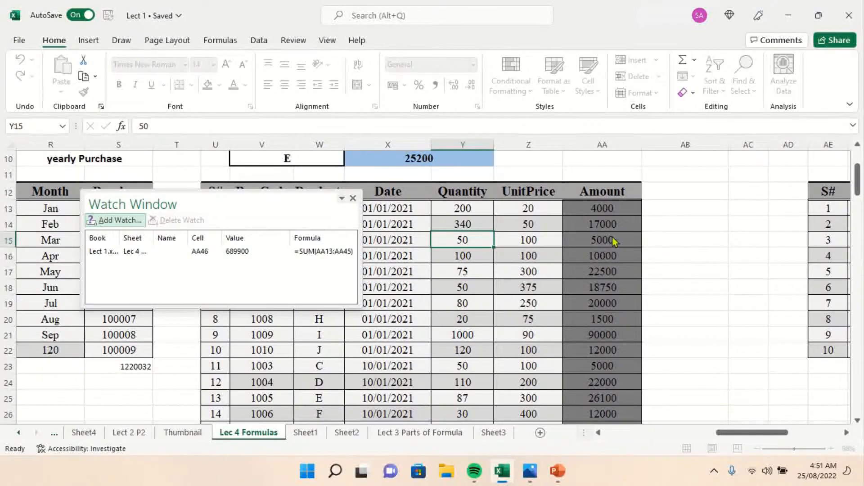
left_click(608, 306)
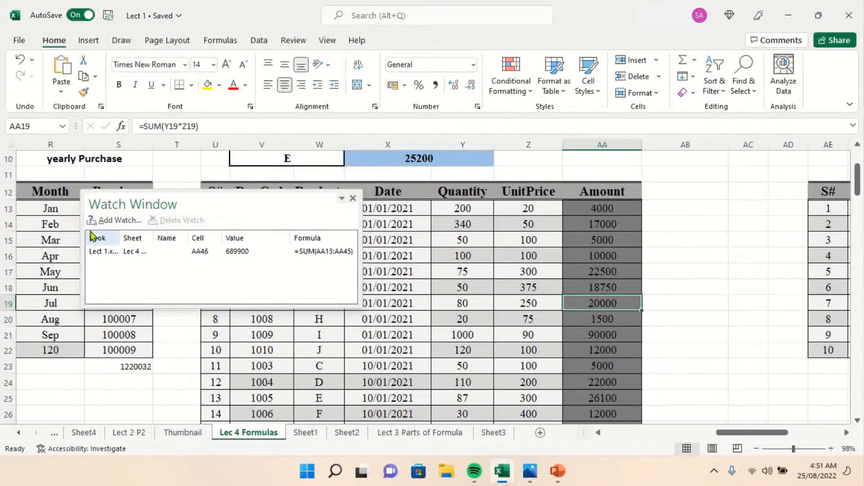
left_click(115, 220)
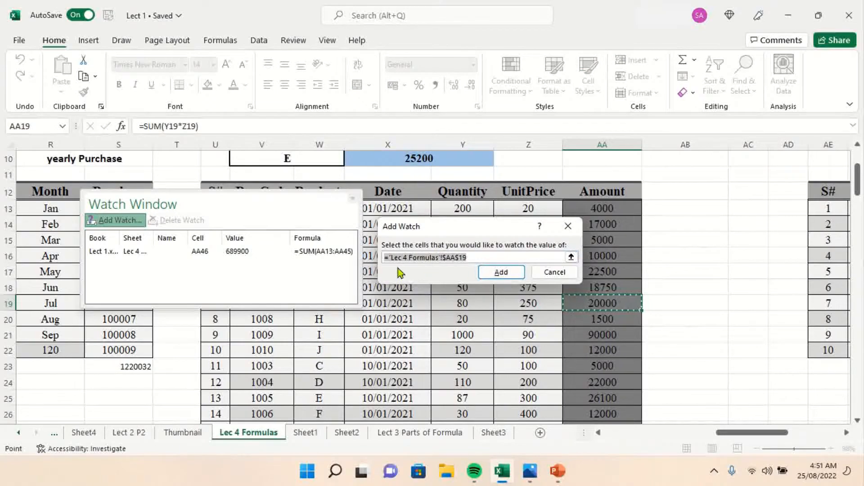
left_click(498, 272)
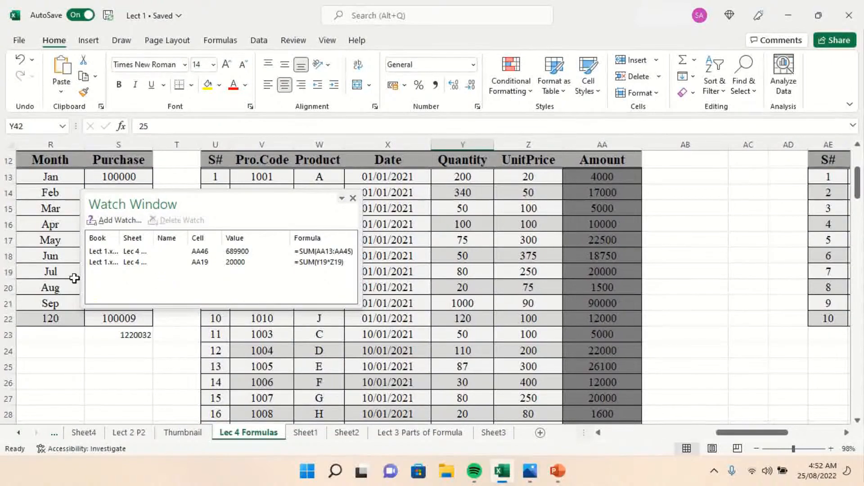
left_click(353, 199)
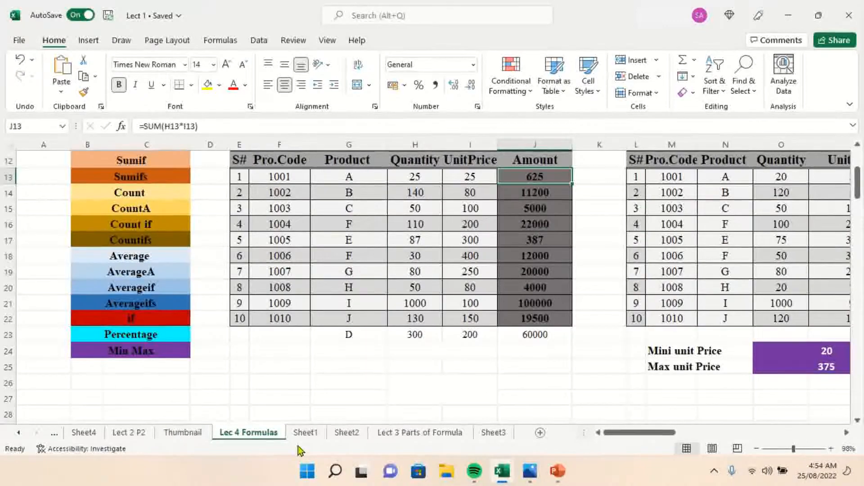
Step: Enter the header Amount in cell G5 of Sheet1
left_click(306, 432)
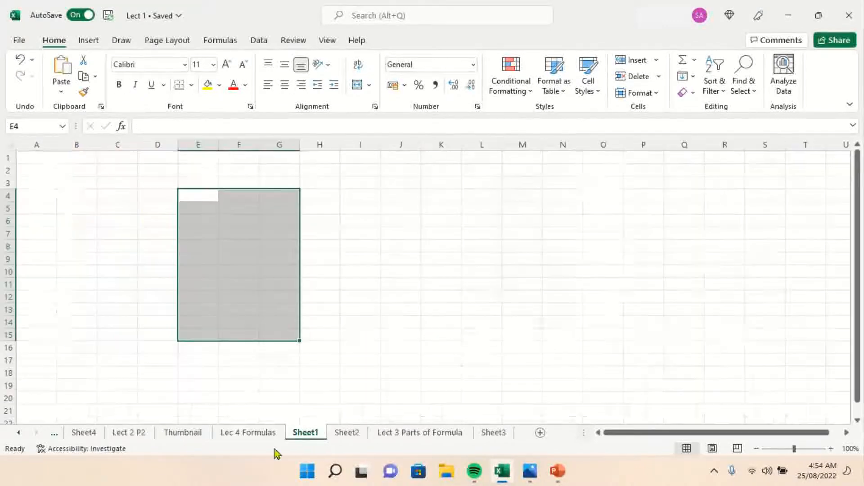
left_click(356, 220)
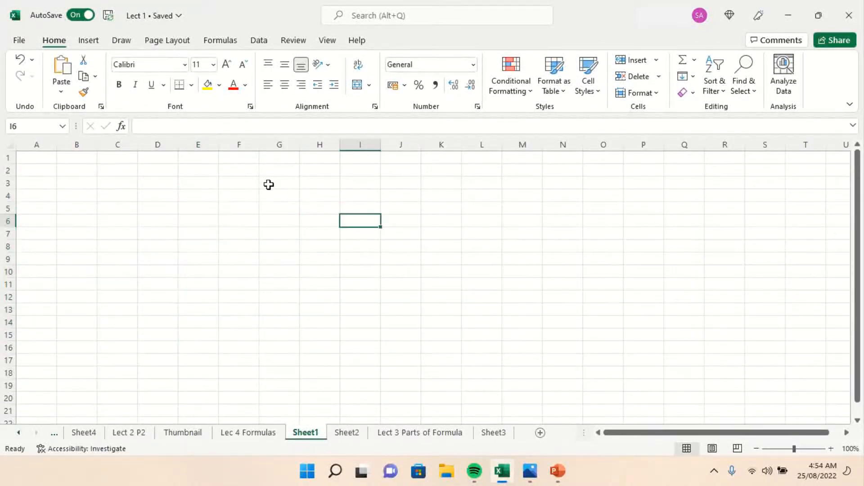
left_click(285, 209)
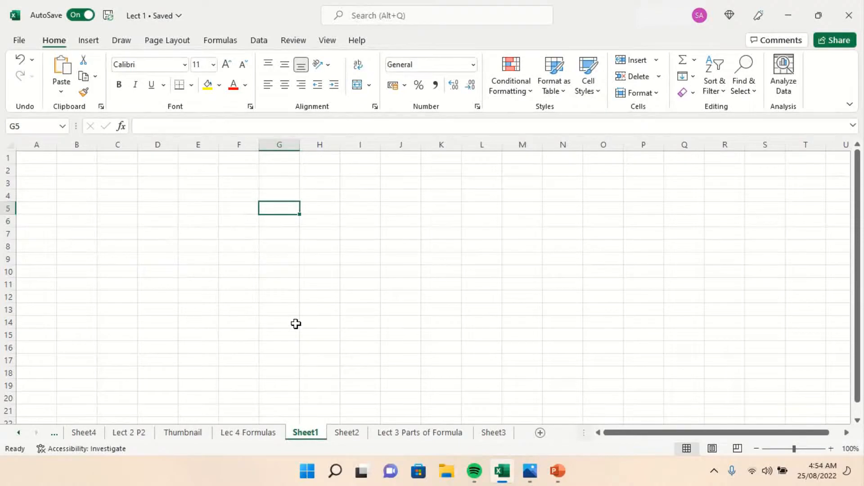
type("Amount")
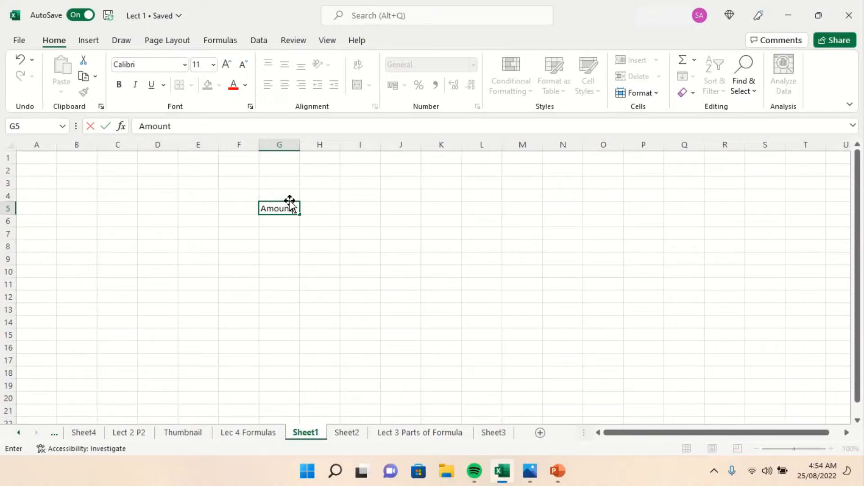
key("Return")
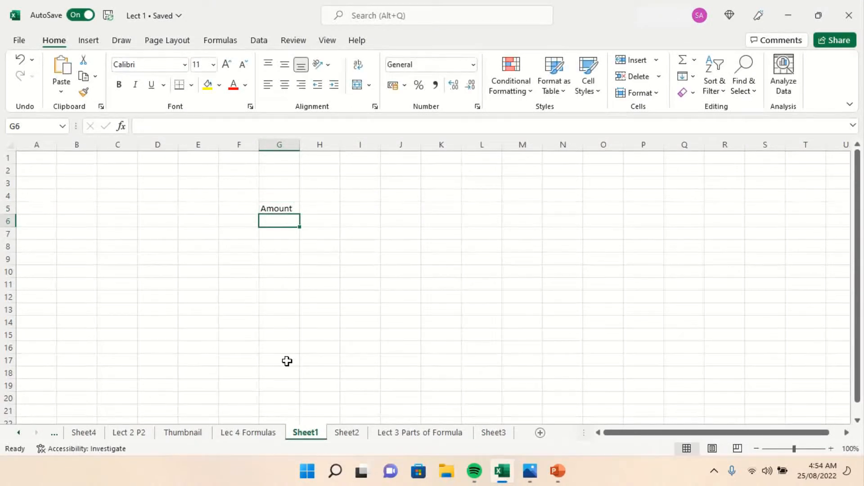
Step: Link the first table's amounts into Sheet1 from G6 down with ='Lec 4 Formulas'!J13:J22, and check the linked cells
type("=")
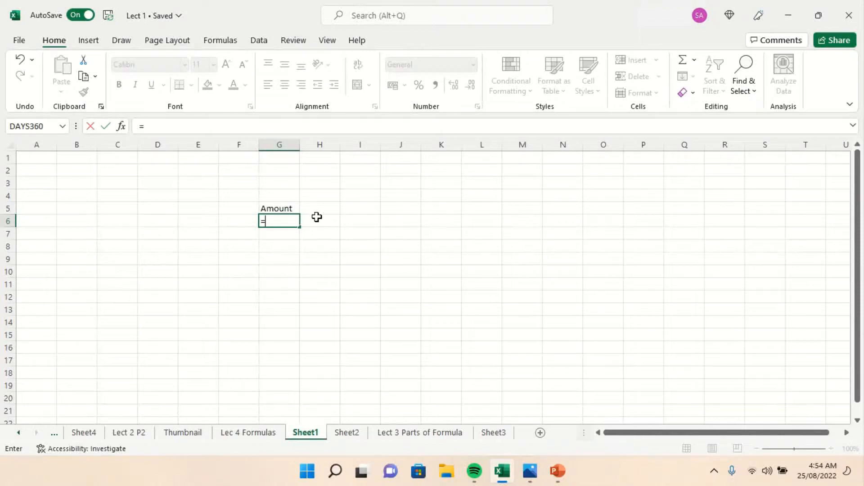
left_click(248, 432)
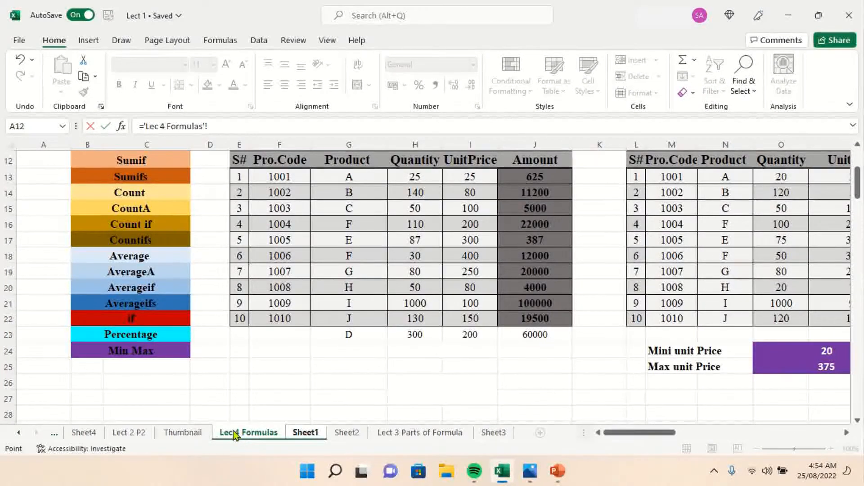
left_click_drag(527, 175, 532, 320)
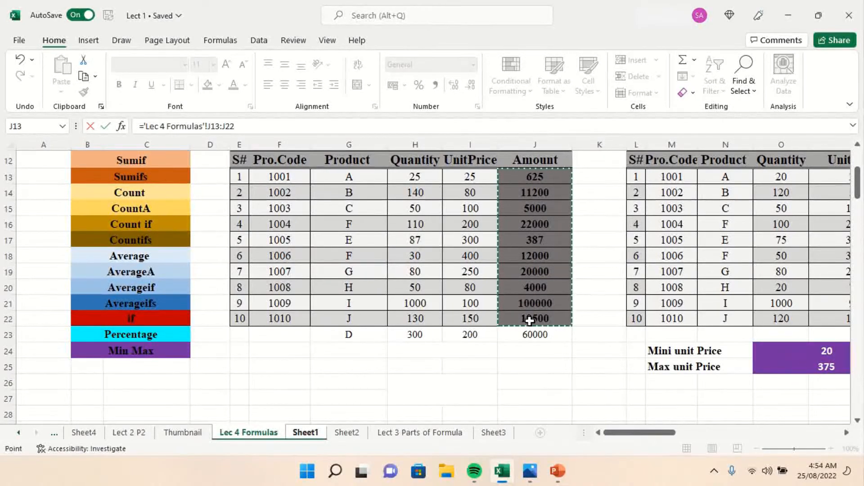
key("Return")
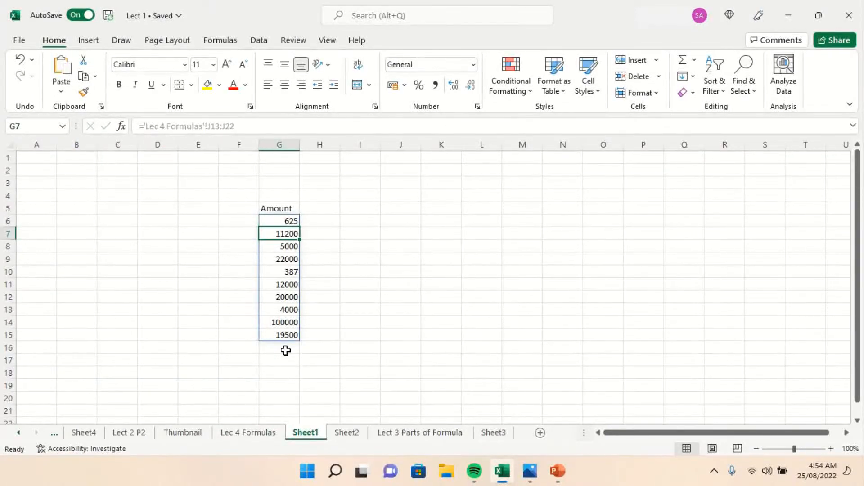
left_click(293, 271)
left_click(277, 219)
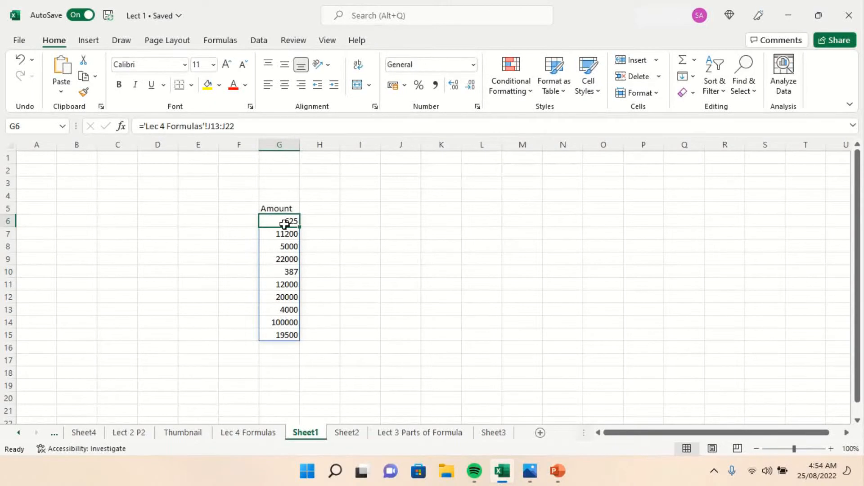
Step: Set product A's Quantity in H13 of Lec 4 Formulas to 30 and check the linked amount on Sheet1
left_click(249, 434)
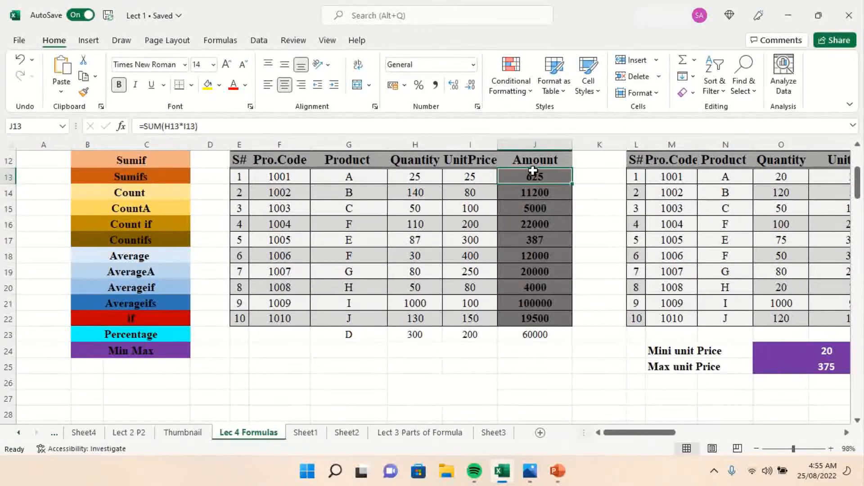
left_click(414, 181)
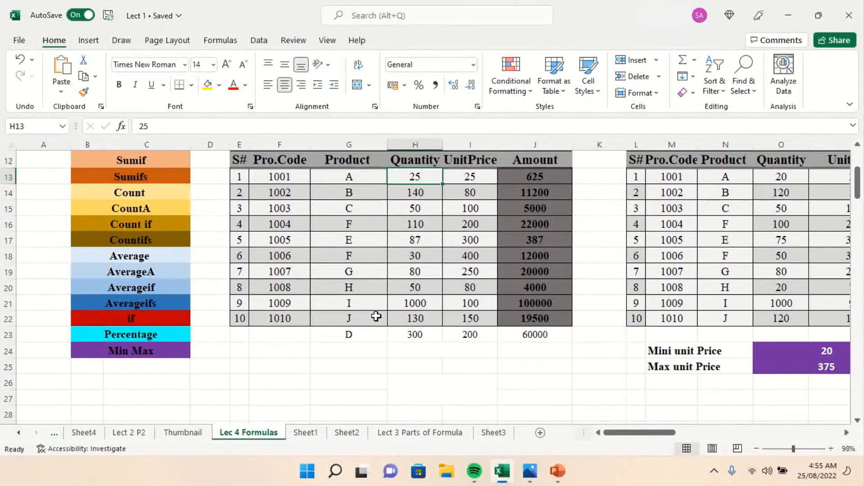
type("30")
key("Return")
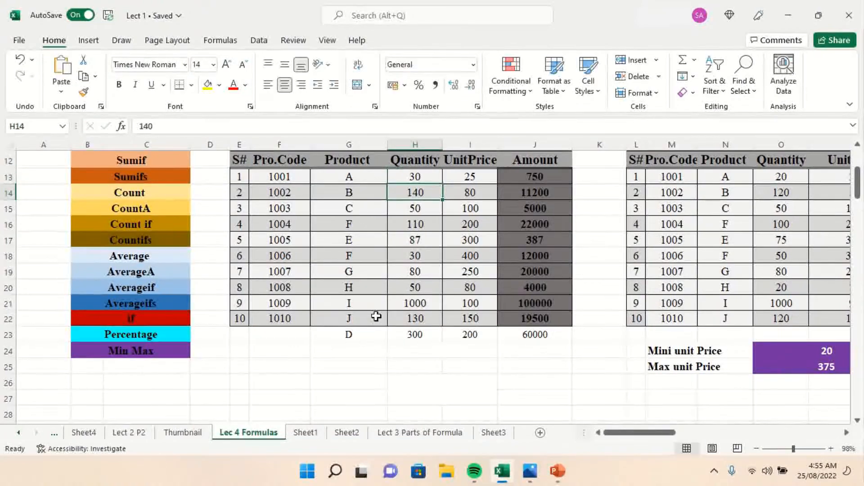
left_click(304, 435)
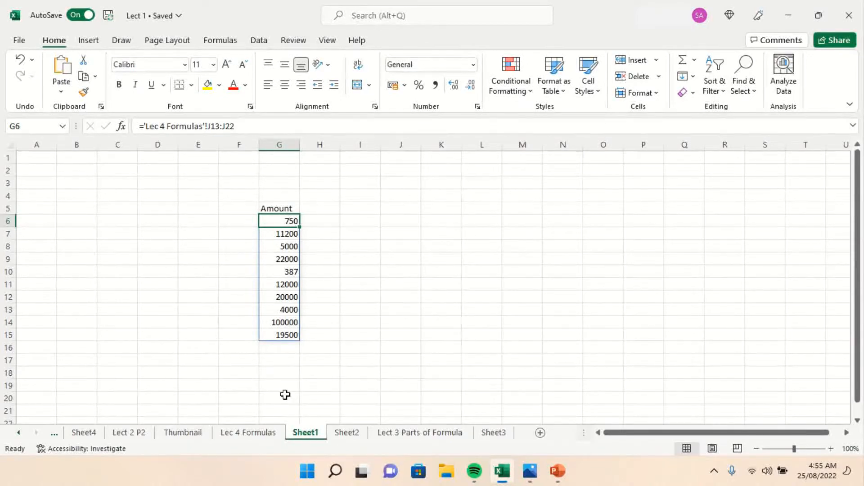
Step: Make the Amount header in G5 bold
left_click(264, 210)
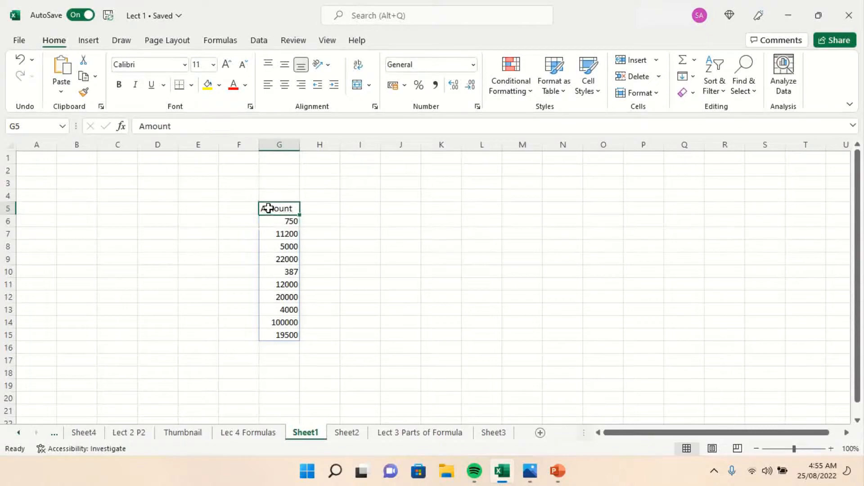
left_click(118, 85)
Step: Inspect the formulas behind linked cells G6 and G7 and the extent of the Amount list
left_click(278, 220)
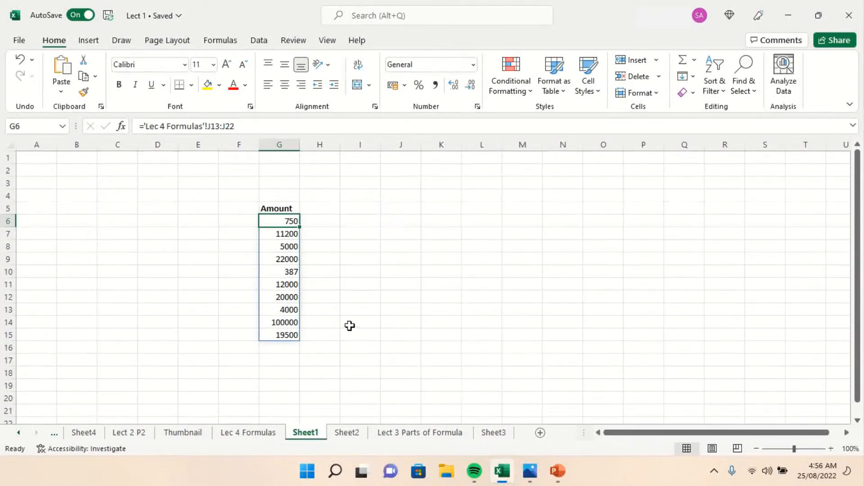
left_click(362, 298)
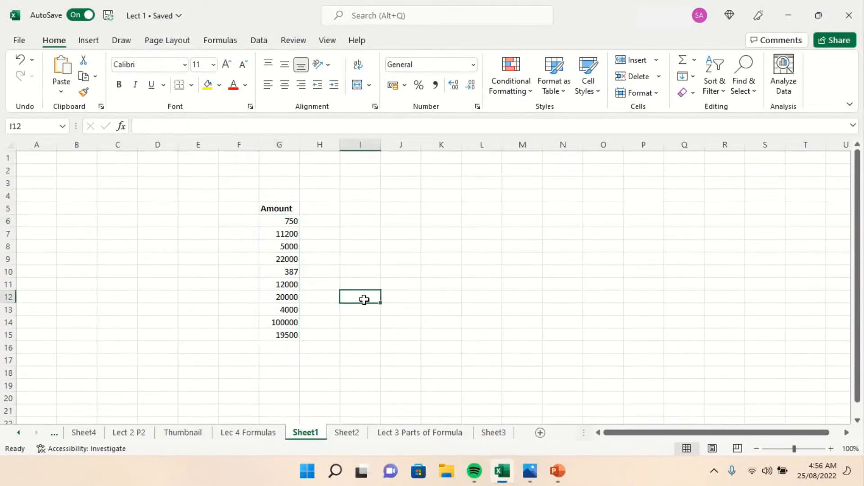
left_click(278, 219)
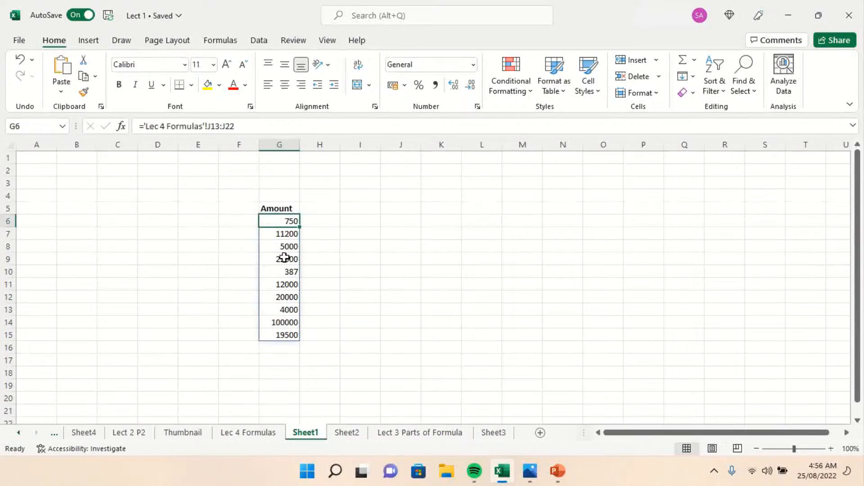
left_click(270, 234)
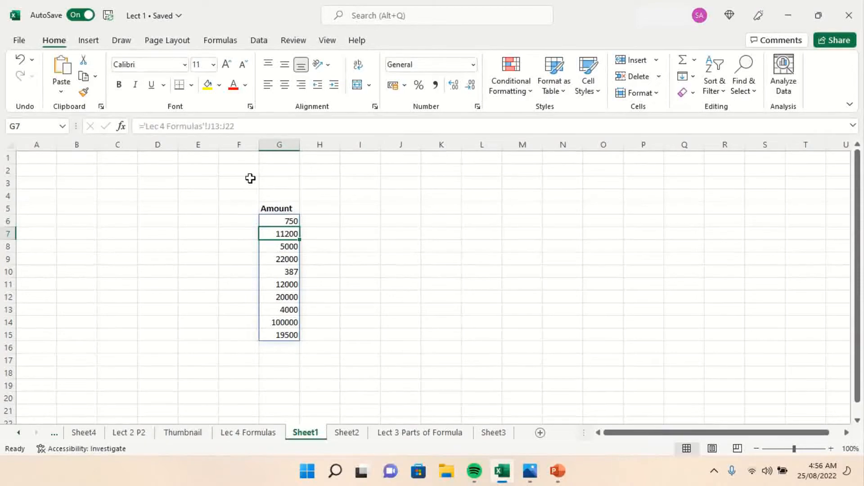
left_click_drag(234, 192, 354, 369)
left_click(407, 327)
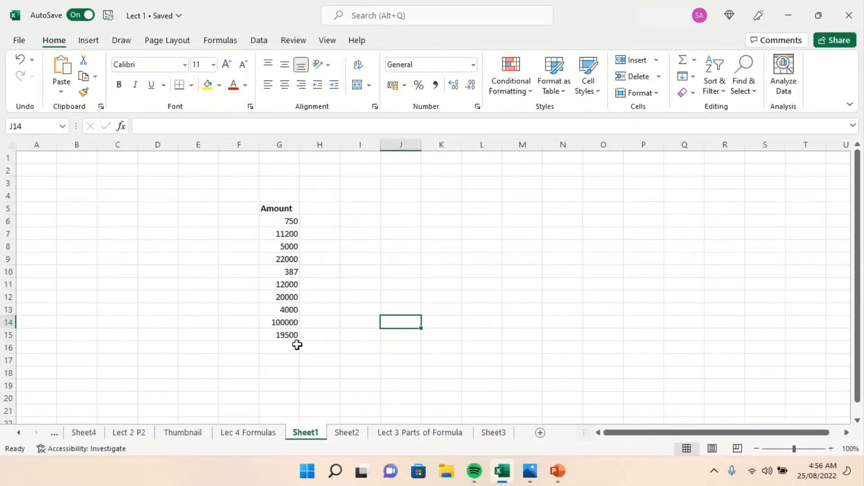
Step: Trace the precedents of the linked Amount cells G6 and G7 on Sheet1
left_click(219, 40)
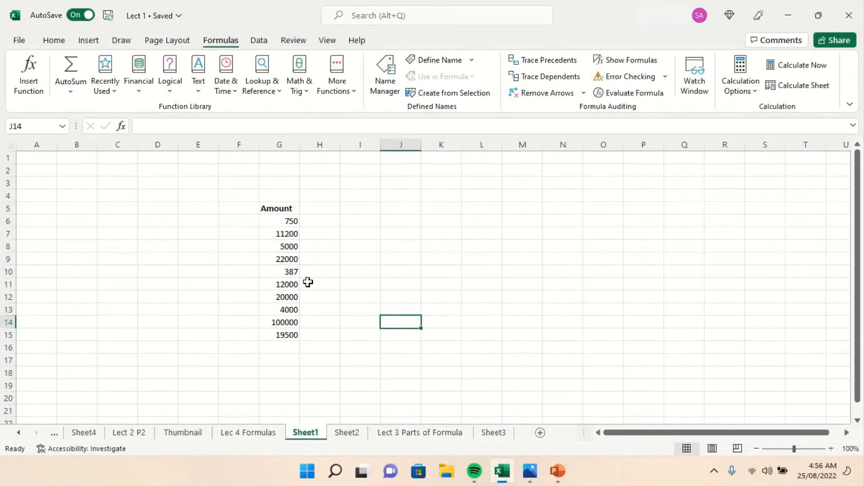
left_click(285, 223)
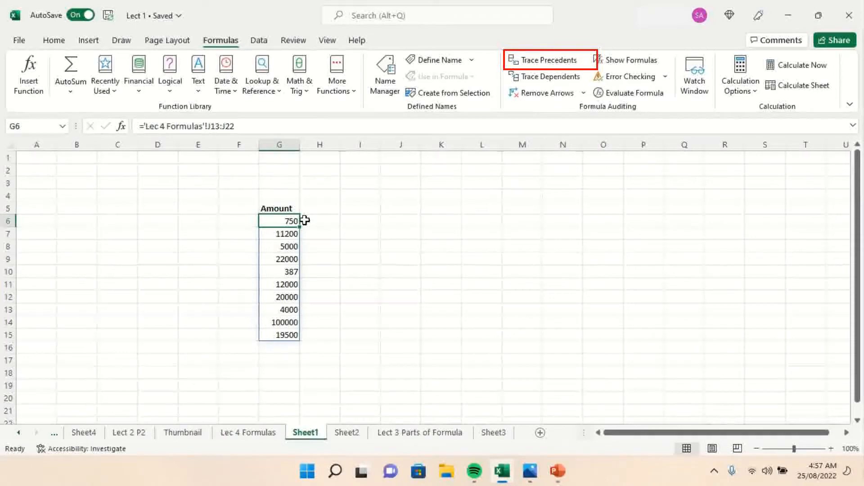
left_click(534, 64)
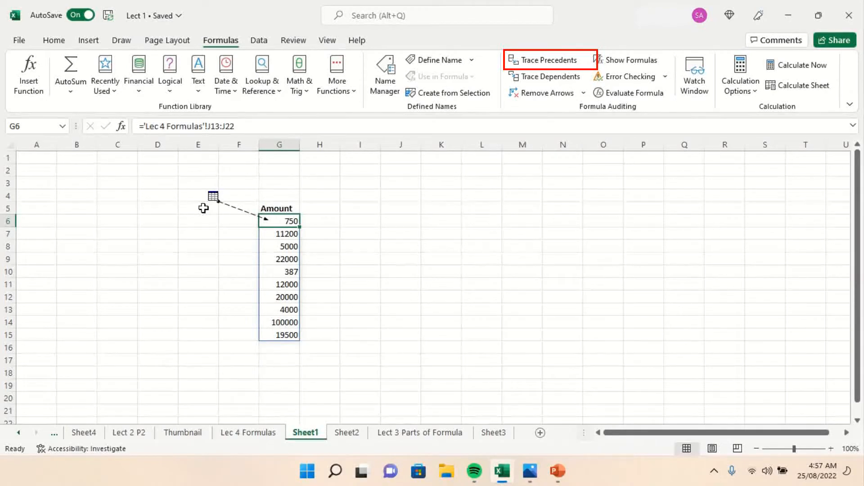
left_click(212, 196)
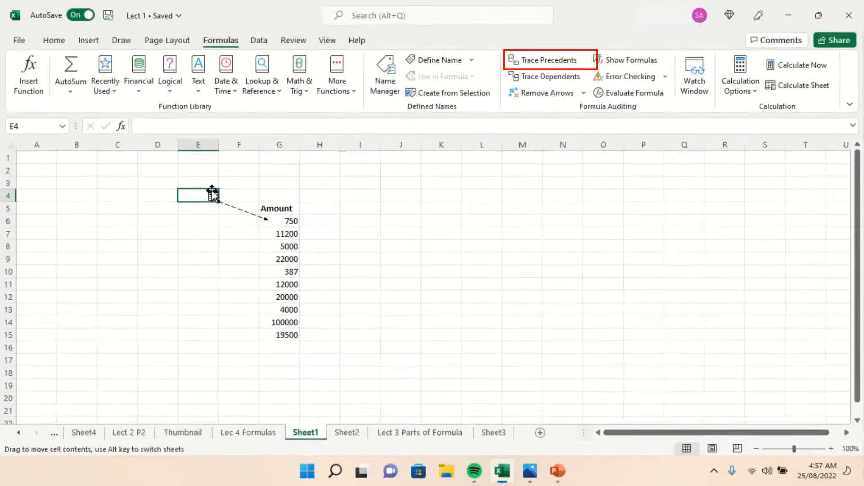
left_click_drag(214, 196, 205, 272)
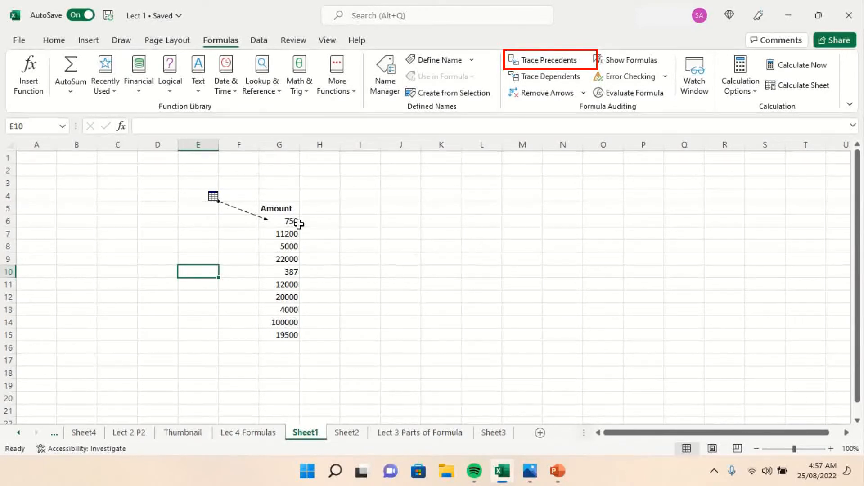
left_click(283, 237)
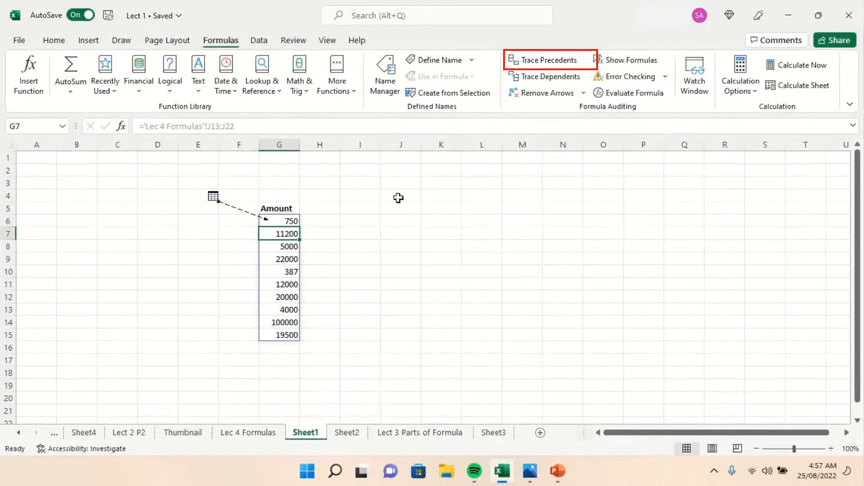
left_click(545, 63)
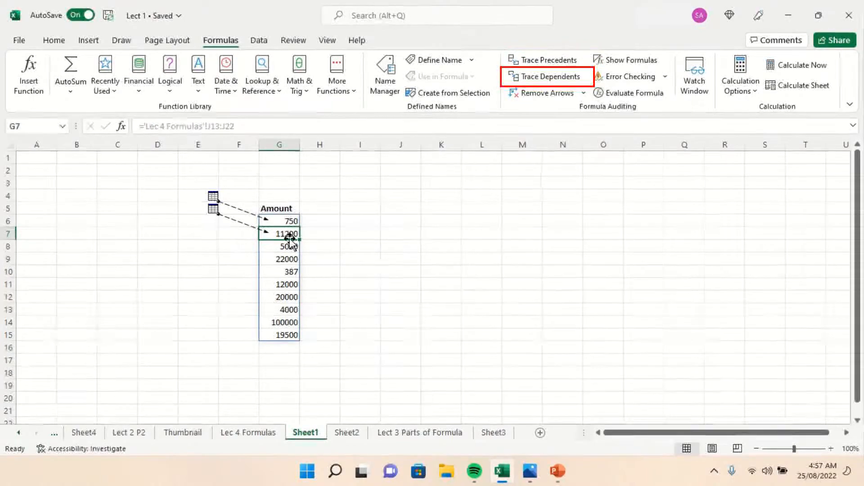
Step: Trace the dependents of linked cell G7 and remove all tracer arrows from Sheet1
left_click(553, 85)
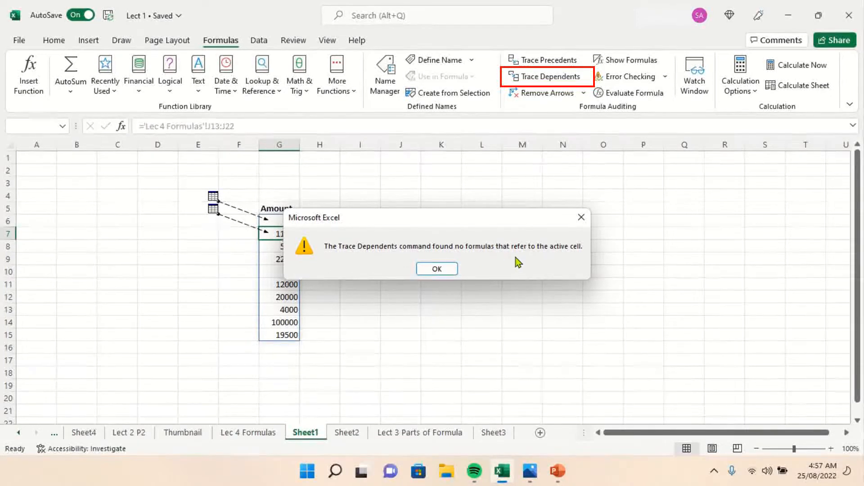
left_click(581, 218)
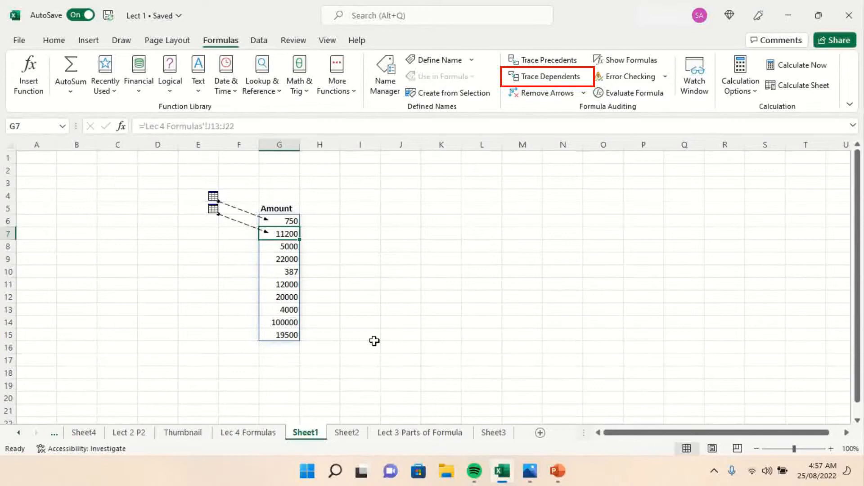
left_click(544, 95)
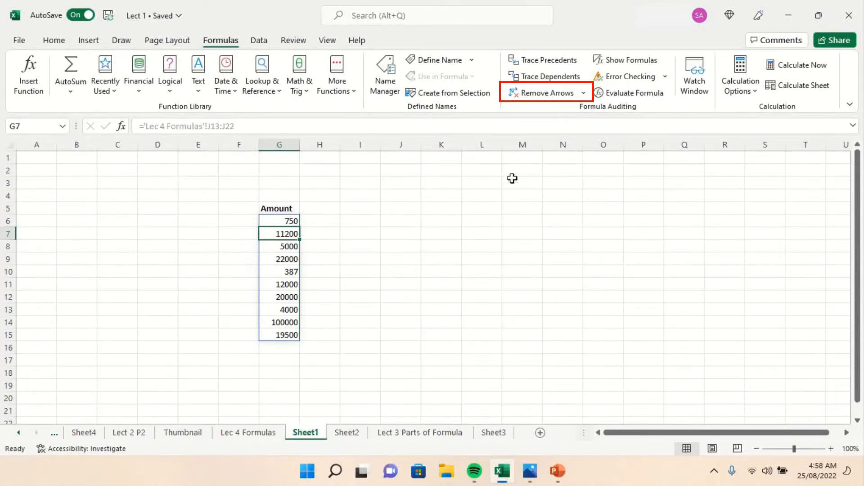
Step: Show the formulas on Sheet1 with column G widened to fit the full linked reference, and switch back to values
left_click(632, 60)
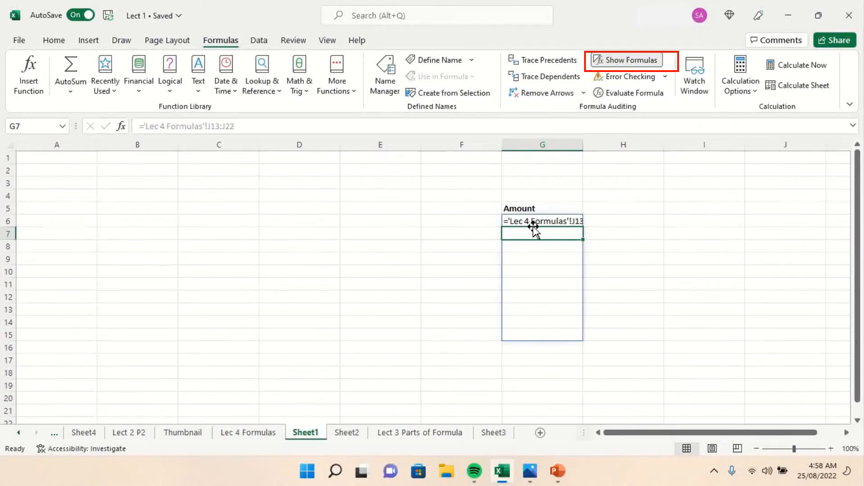
left_click_drag(583, 144, 625, 144)
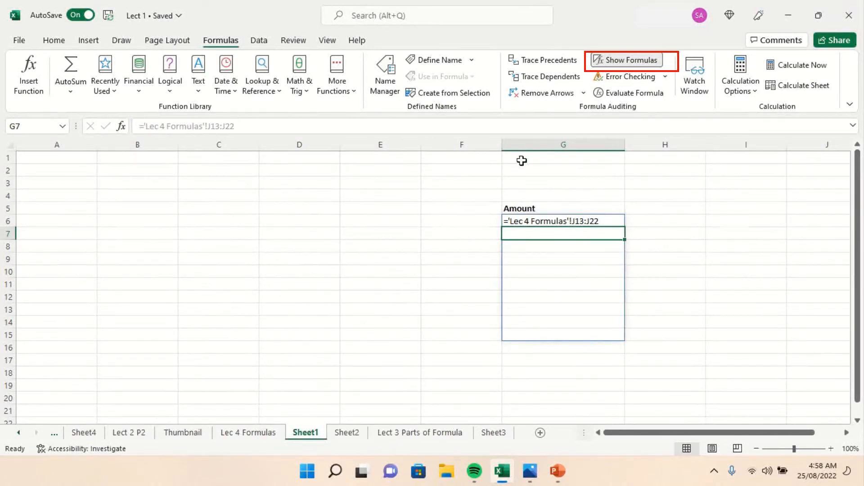
left_click(619, 61)
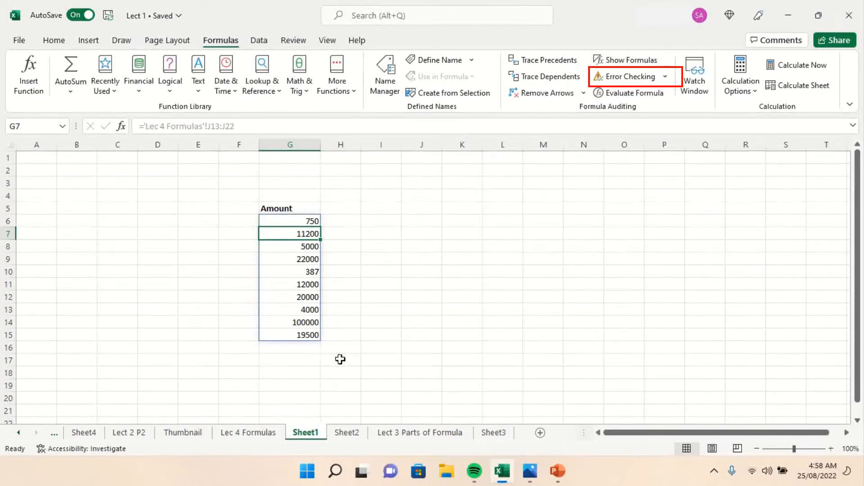
Step: Run an error check on Sheet1 and evaluate the formula in G7 twice with Evaluate Formula
left_click(629, 78)
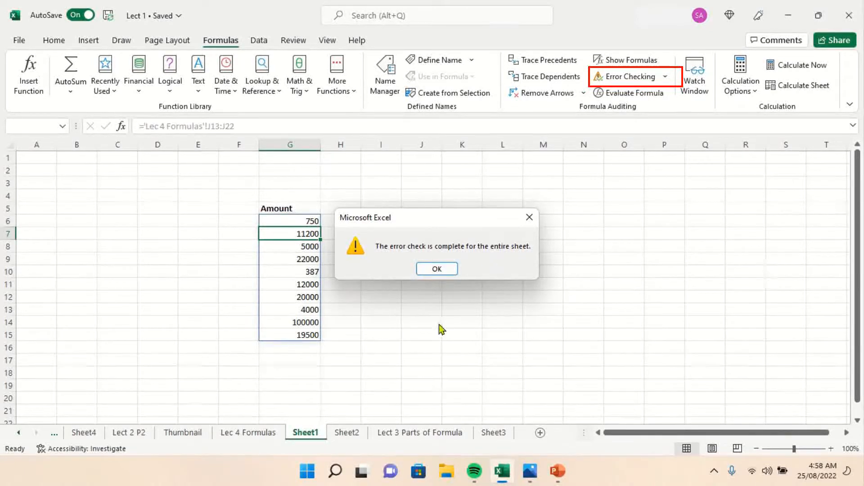
left_click(438, 270)
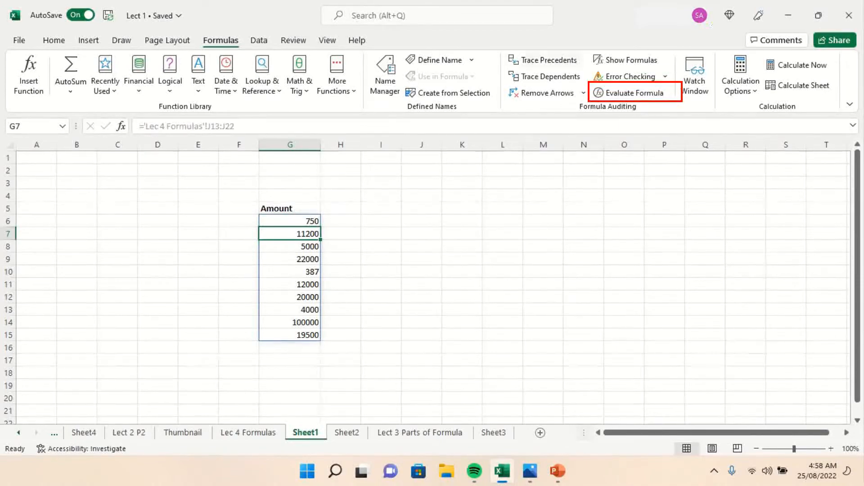
left_click(630, 94)
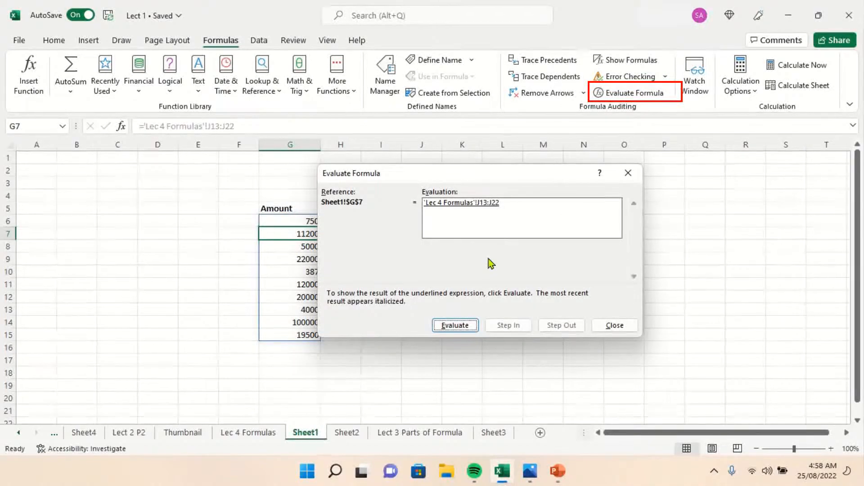
left_click_drag(475, 173, 396, 188)
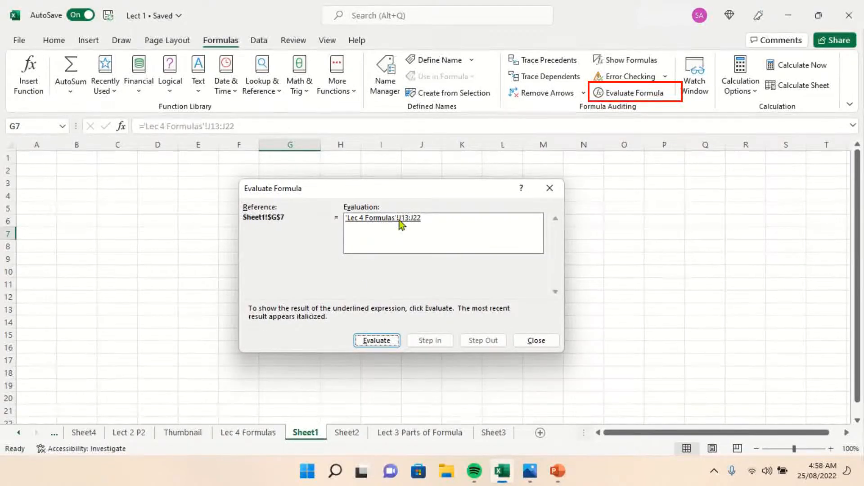
left_click(376, 340)
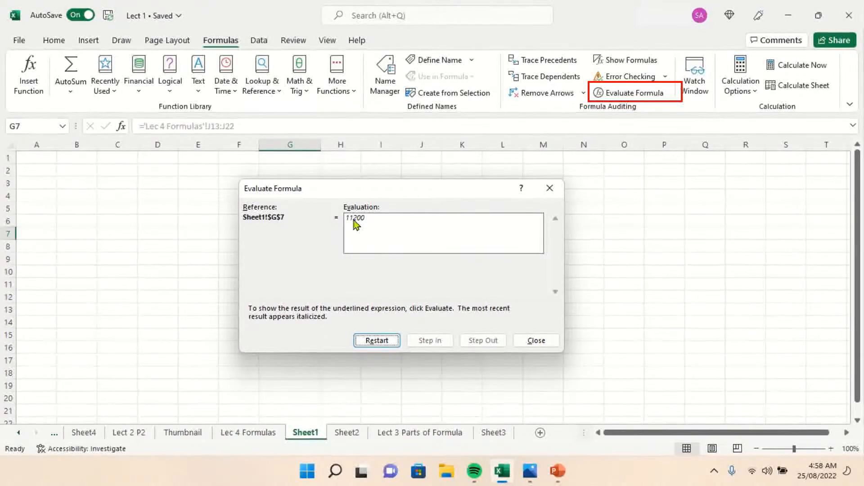
left_click_drag(365, 188, 492, 183)
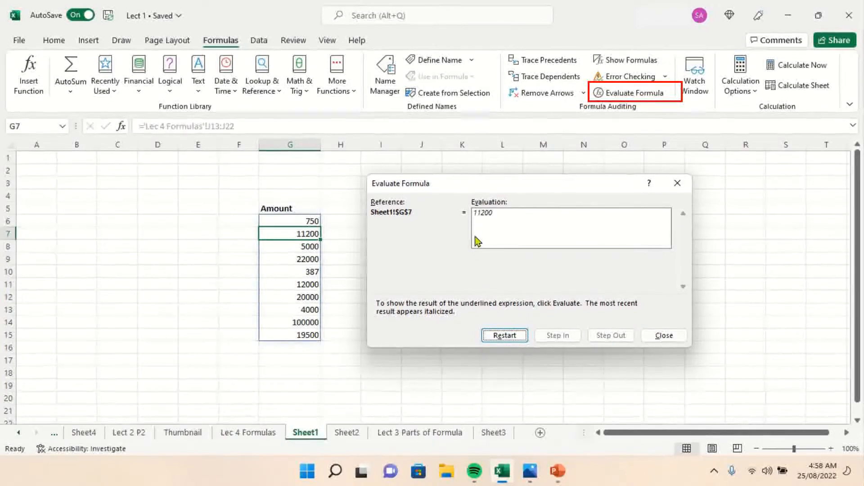
left_click(504, 336)
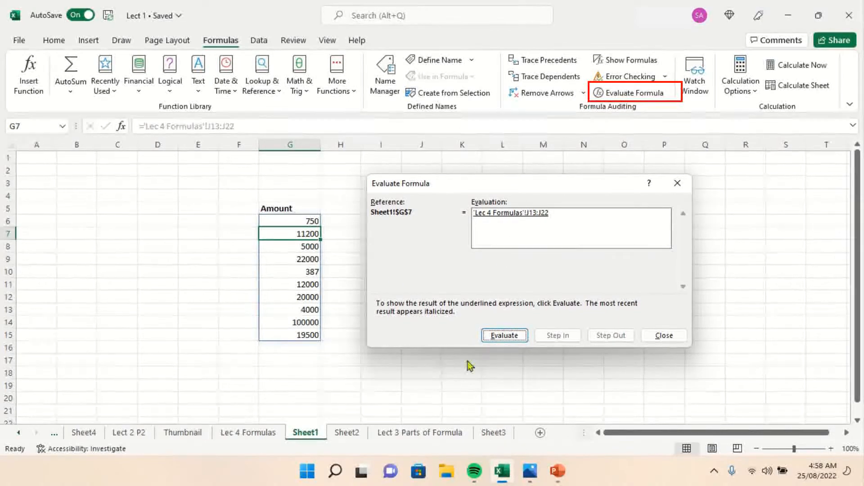
left_click(504, 335)
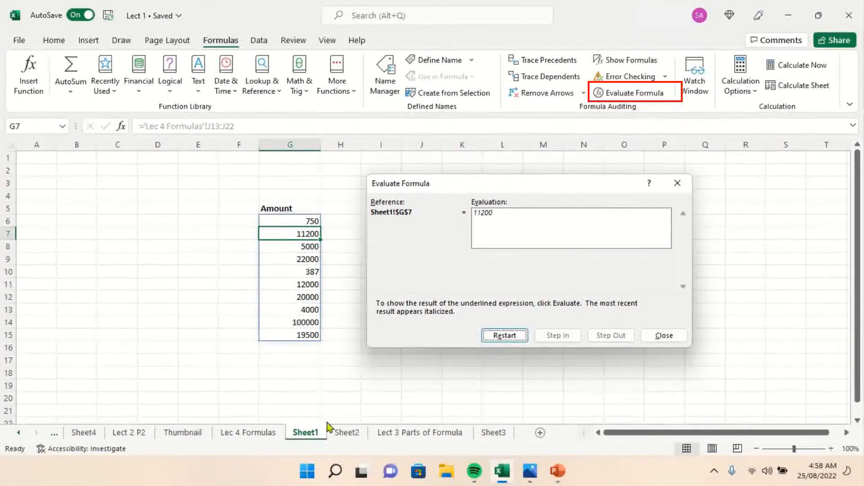
left_click(677, 183)
Step: Evaluate the linked formula in cell G6 with Evaluate Formula, restart the evaluation and close it
left_click(291, 220)
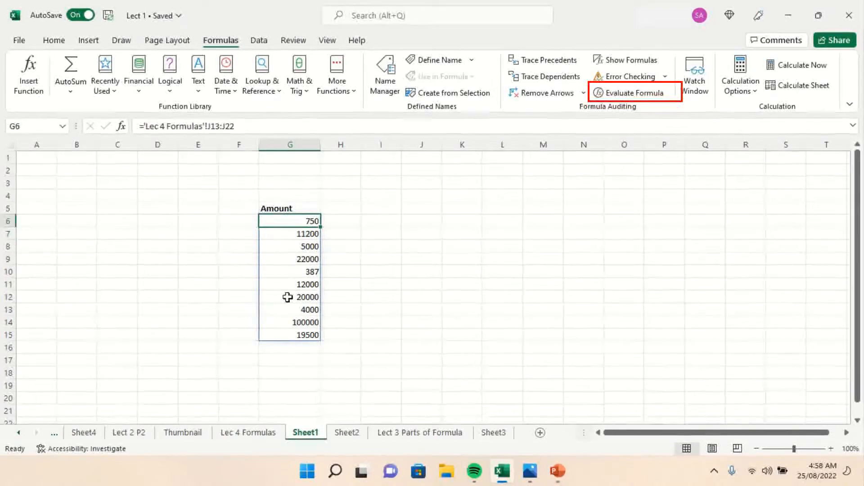
left_click(643, 94)
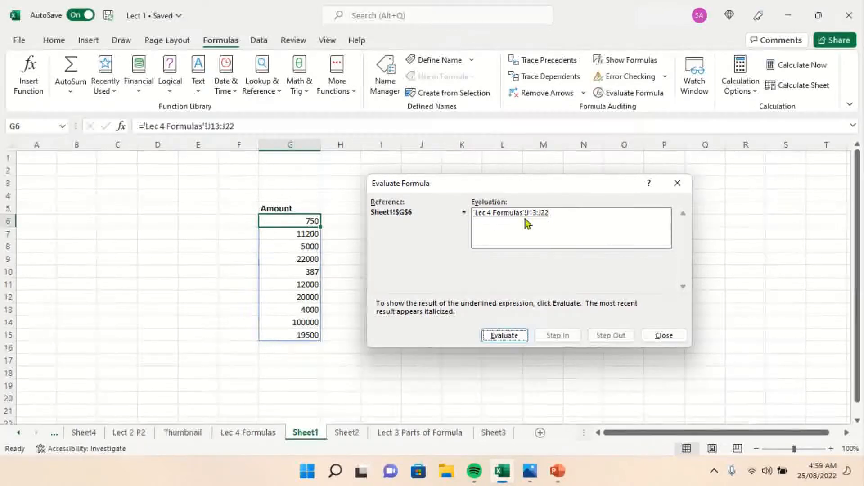
left_click(504, 337)
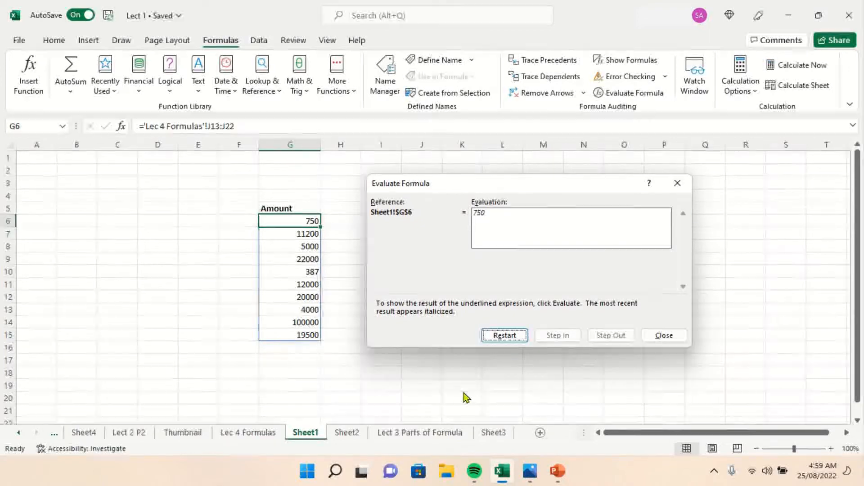
left_click(504, 338)
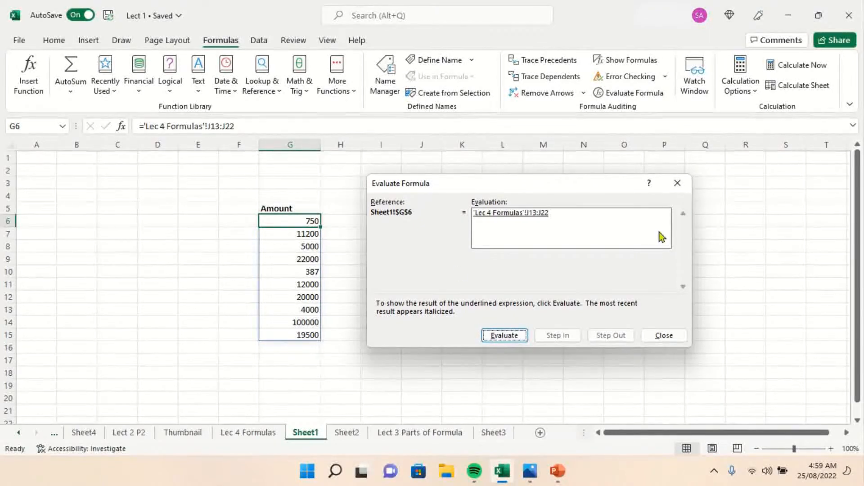
left_click(678, 185)
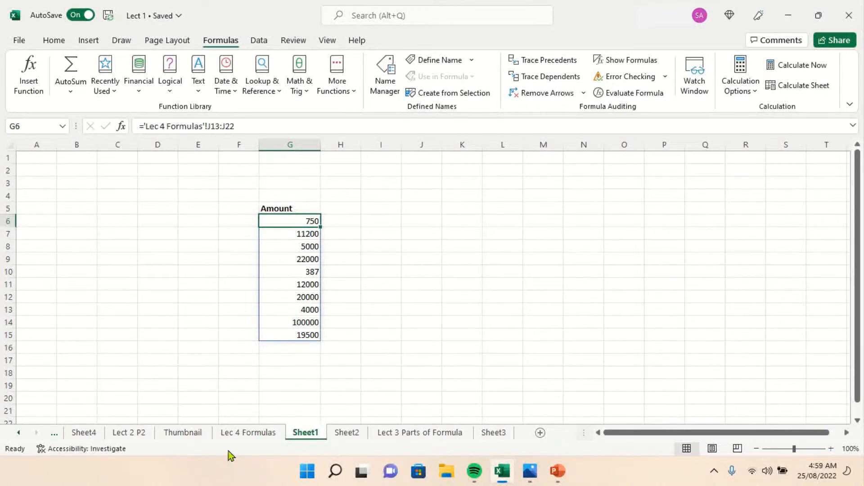
Step: Review the product tables across the Lec 4 Formulas sheet, including the Product Purchase in % per Month table
left_click(241, 435)
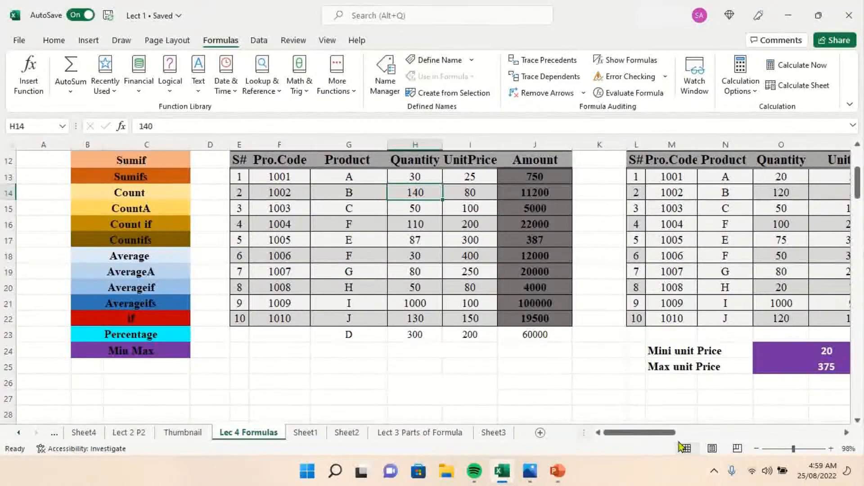
left_click_drag(644, 433, 757, 433)
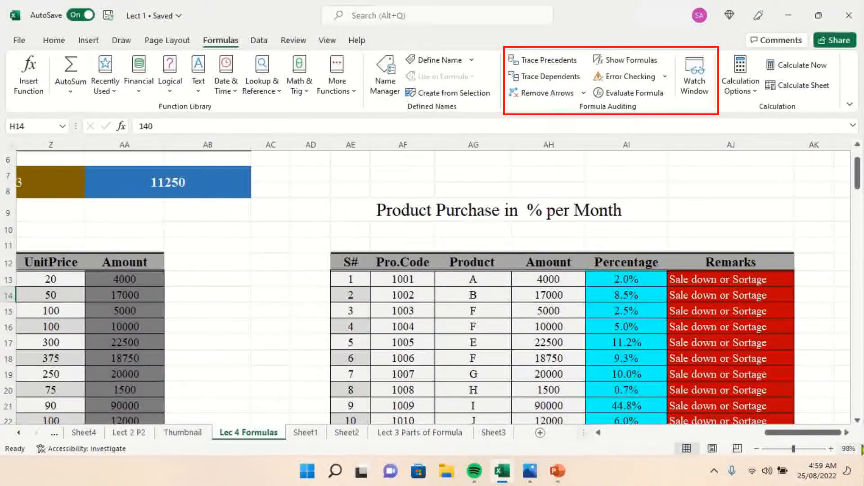
left_click_drag(809, 433, 769, 435)
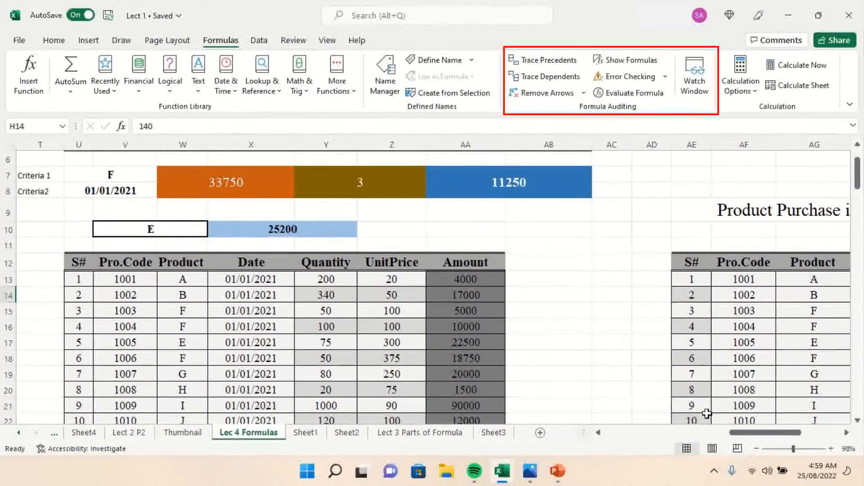
left_click_drag(767, 435, 644, 434)
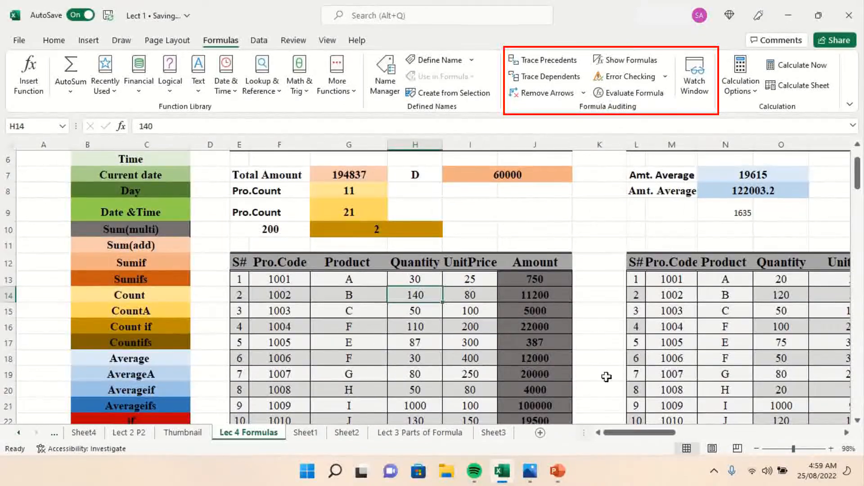